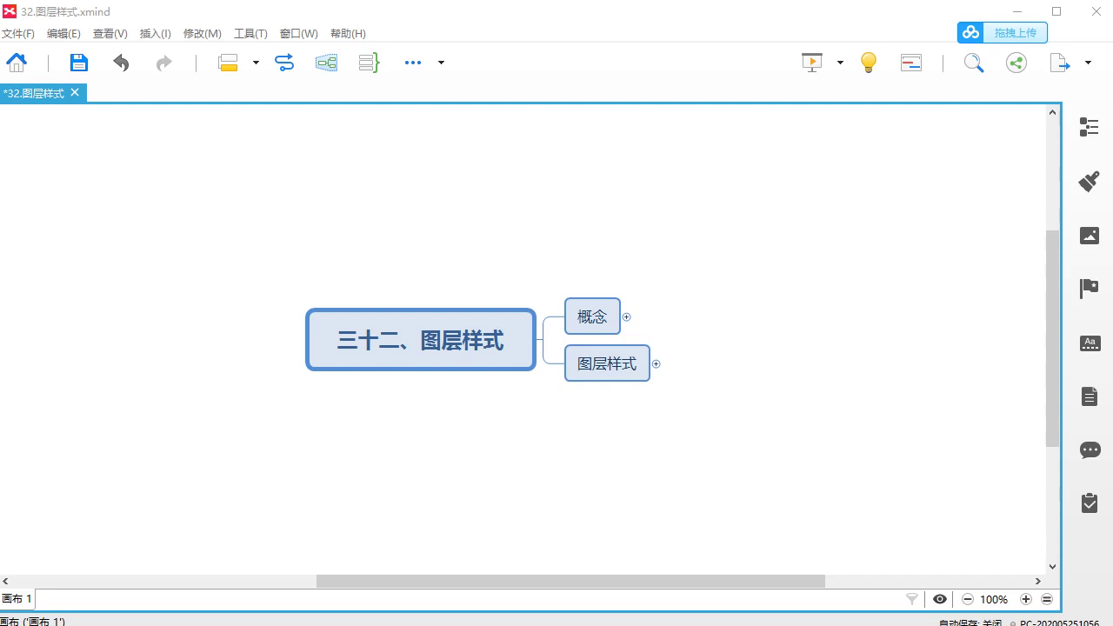
Expand 概念 and highlight the words 任何对象 in its definition subtopic.
{"action": "left_click_drag", "start_coordinate": [635, 580], "coordinate": [631, 586]}
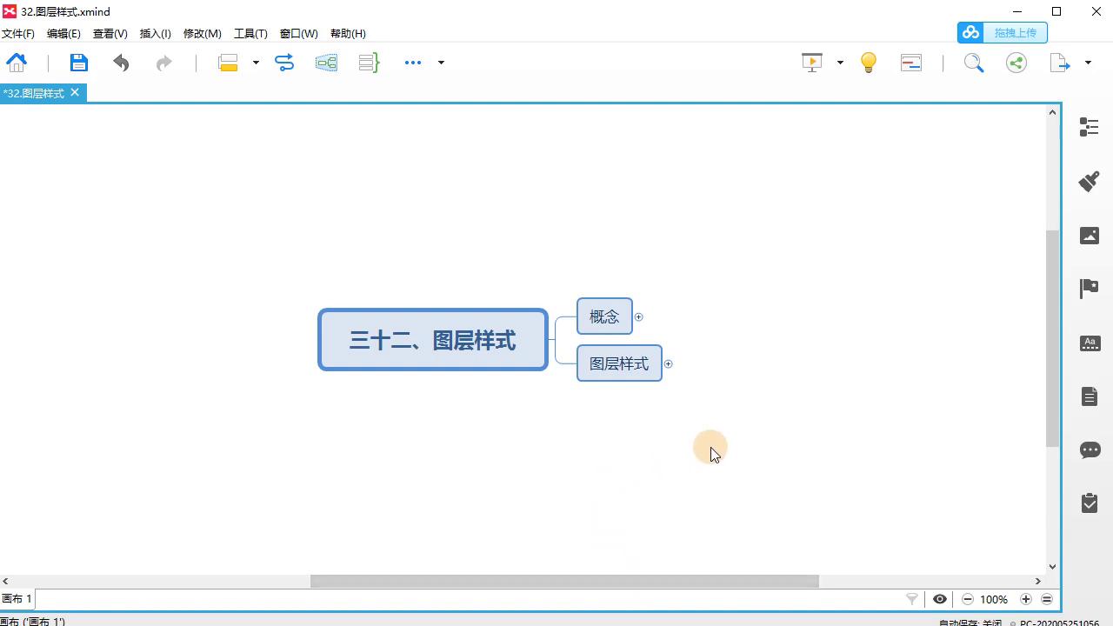
{"action": "left_click", "coordinate": [638, 316]}
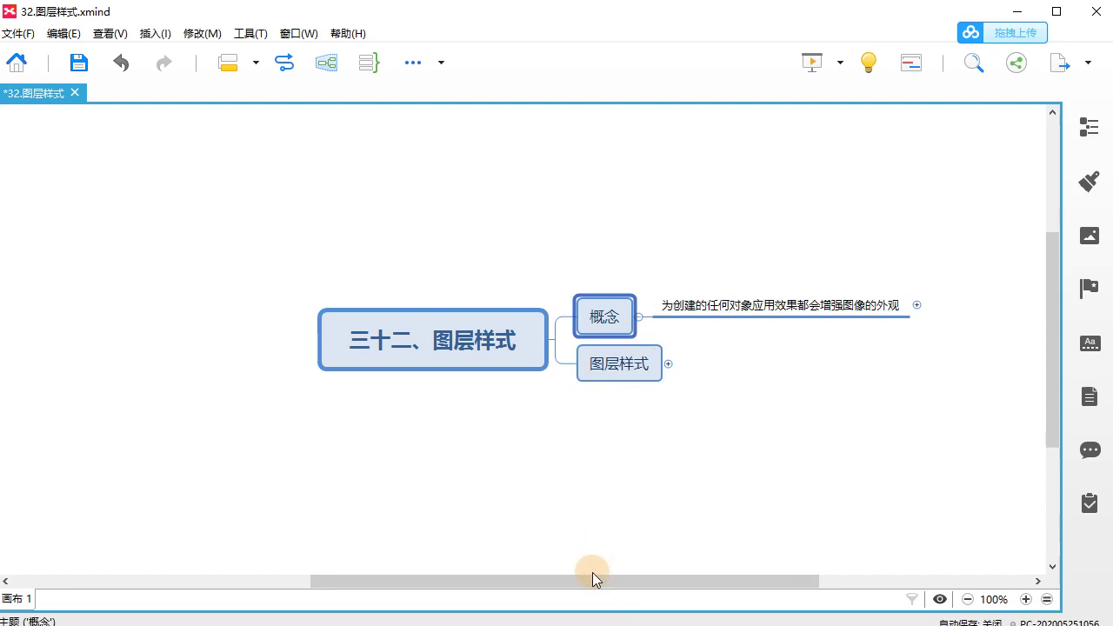
{"action": "left_click_drag", "start_coordinate": [615, 580], "coordinate": [648, 582]}
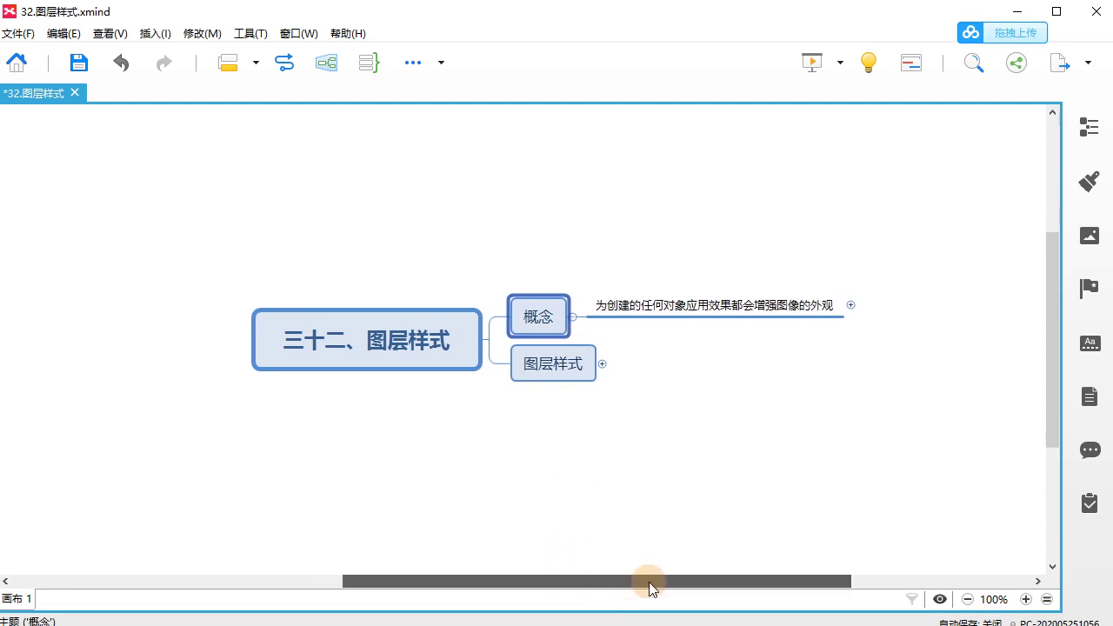
{"action": "double_click", "coordinate": [645, 307]}
{"action": "left_click_drag", "start_coordinate": [611, 305], "coordinate": [656, 305]}
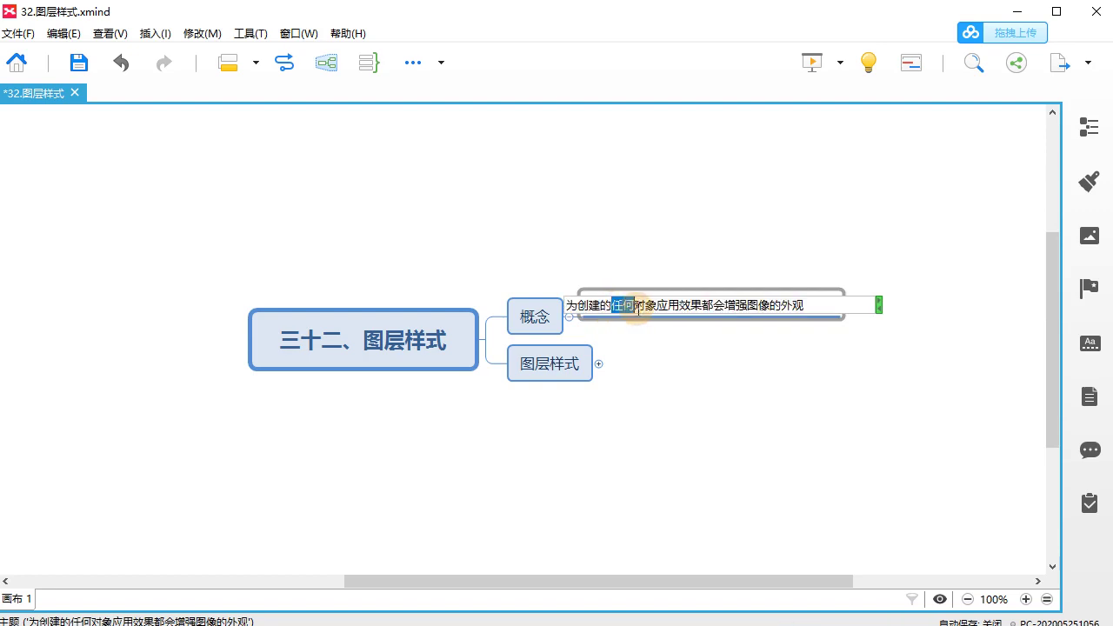
{"action": "left_click", "coordinate": [689, 387]}
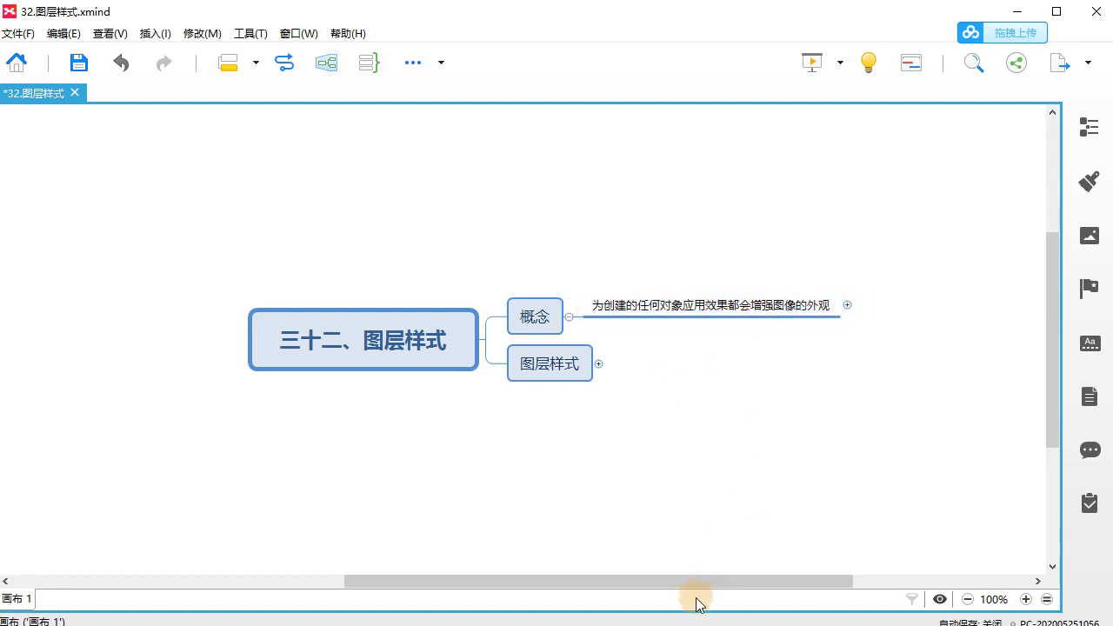
Expand the definition to show the note on styling normal, text and shape layers.
{"action": "left_click_drag", "start_coordinate": [695, 581], "coordinate": [765, 581]}
{"action": "left_click", "coordinate": [781, 305]}
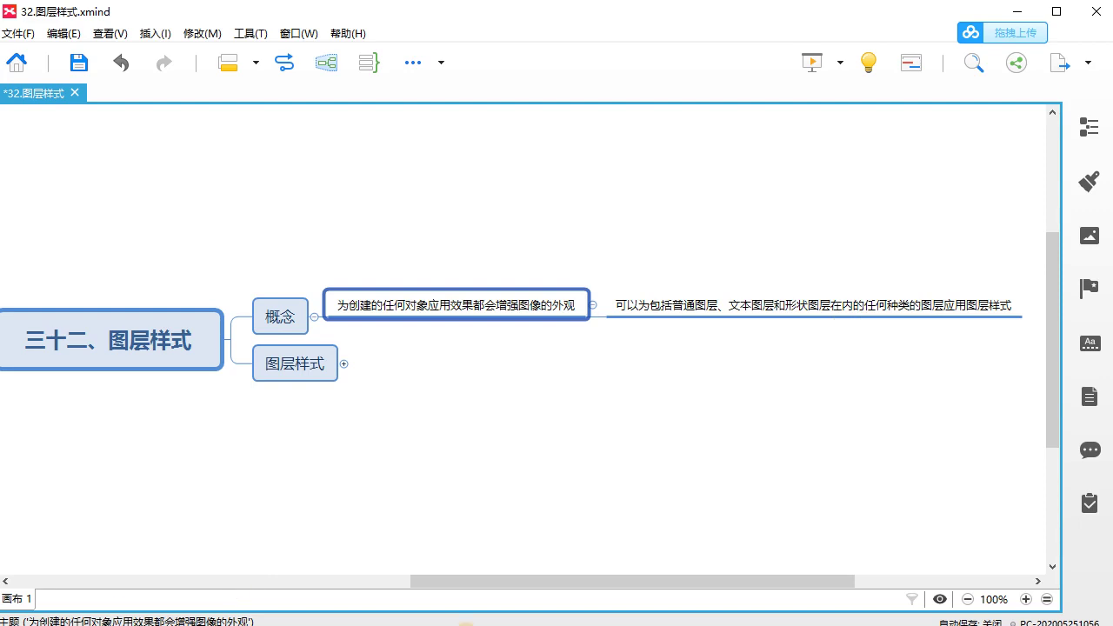
{"action": "left_click_drag", "start_coordinate": [590, 579], "coordinate": [575, 579]}
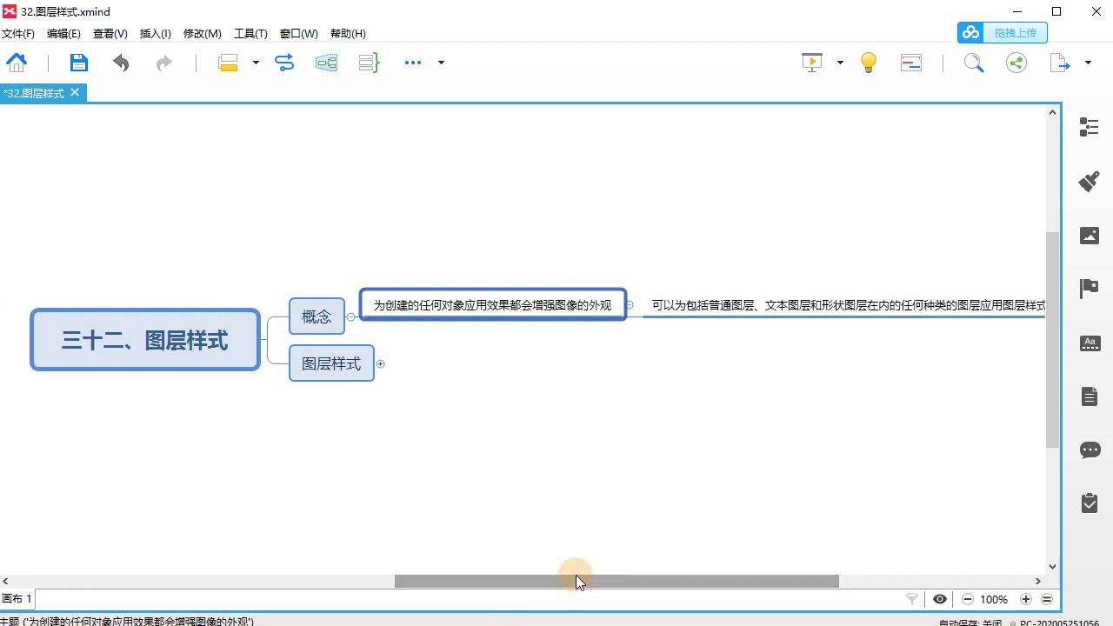
Duplicate the background to 图层 1, convert it to a smart object, and hide 背景.
{"action": "left_click", "coordinate": [495, 419]}
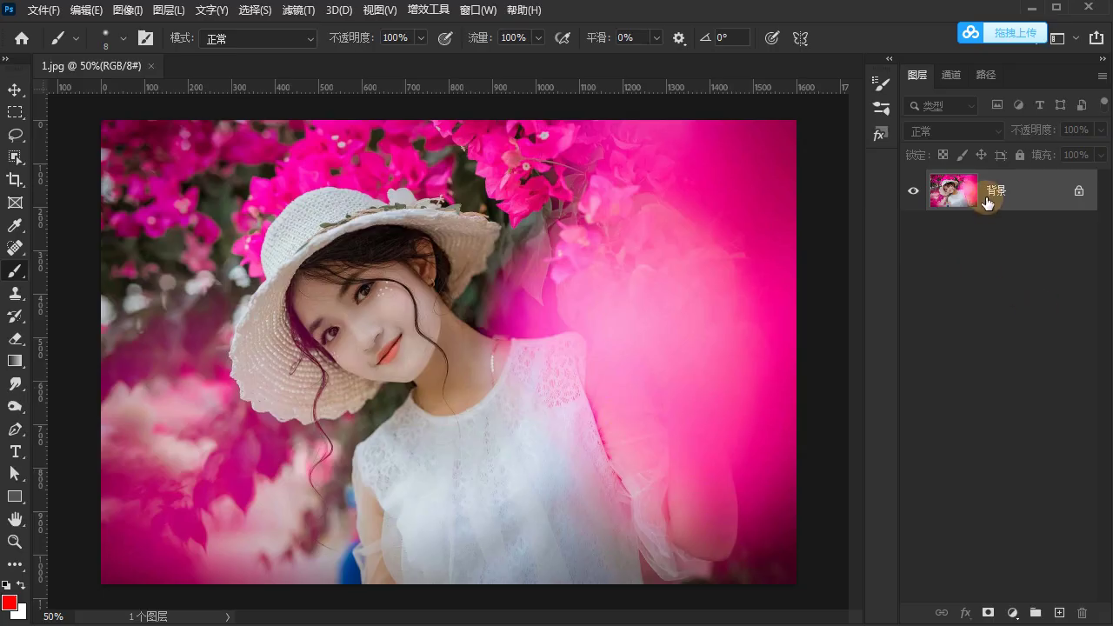
{"action": "key", "text": "ctrl+j"}
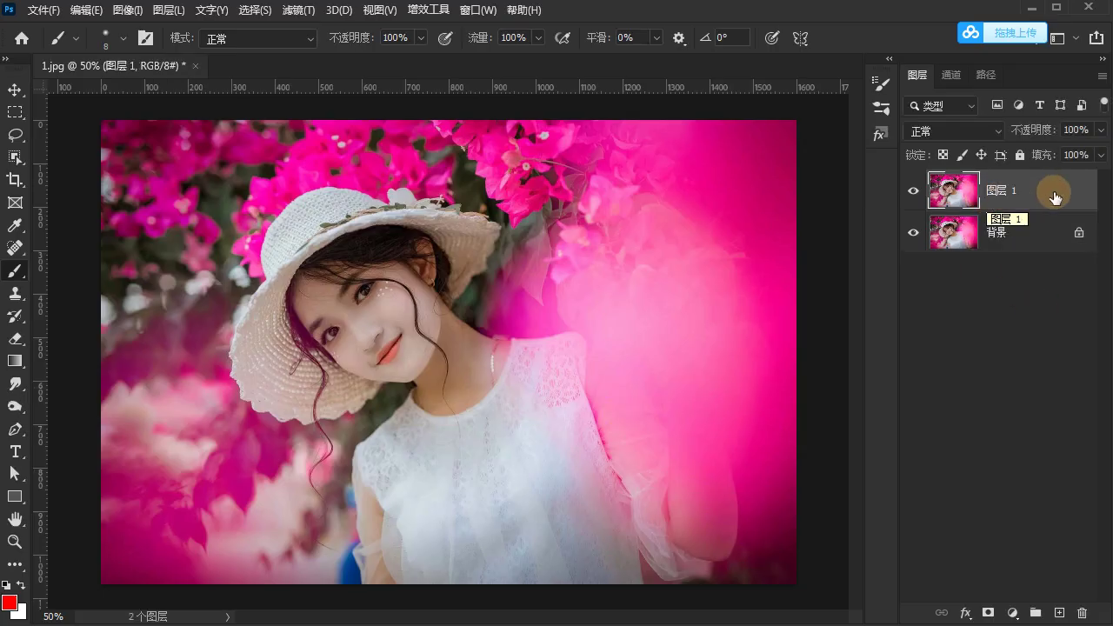
{"action": "right_click", "coordinate": [1058, 198]}
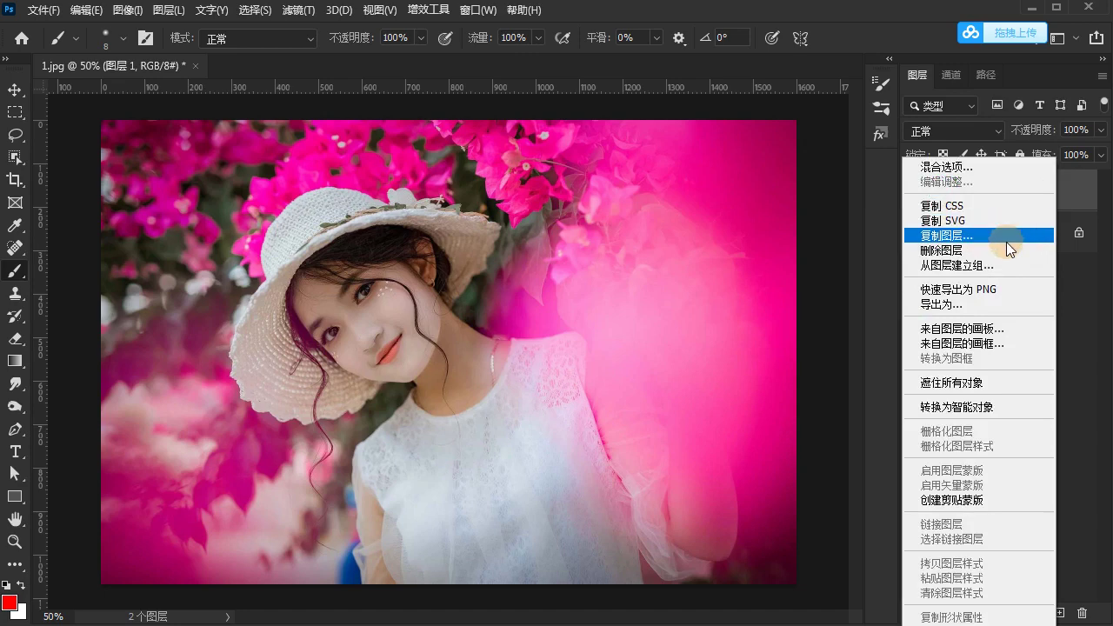
{"action": "left_click", "coordinate": [968, 405]}
{"action": "left_click", "coordinate": [912, 232]}
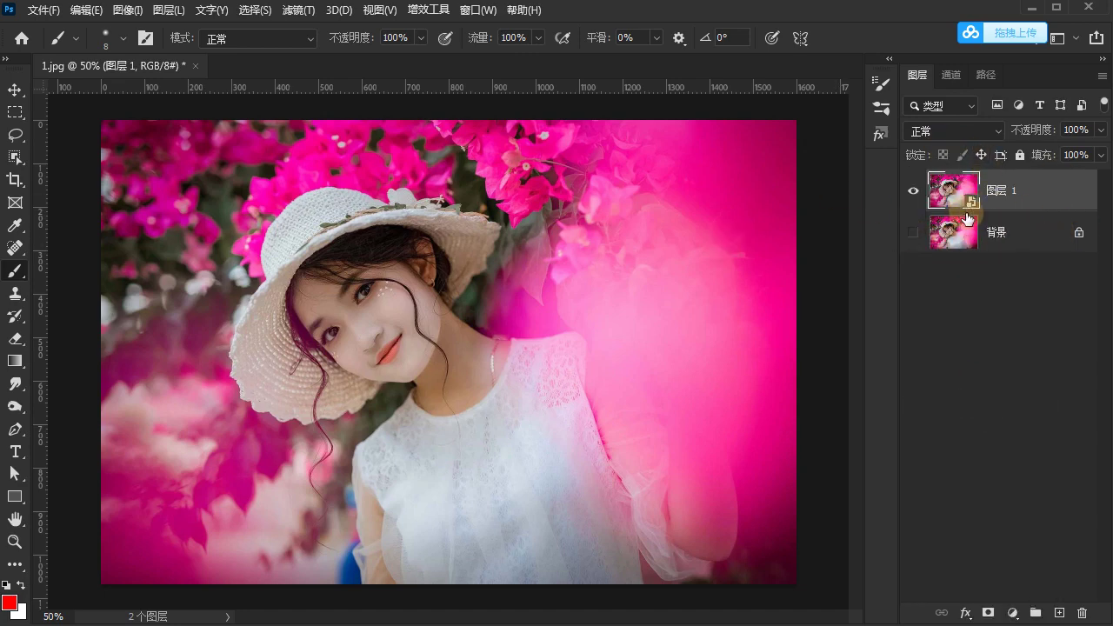
Switch between the Move and Eyedropper tools, ending on the Brush tool.
{"action": "left_click", "coordinate": [15, 89]}
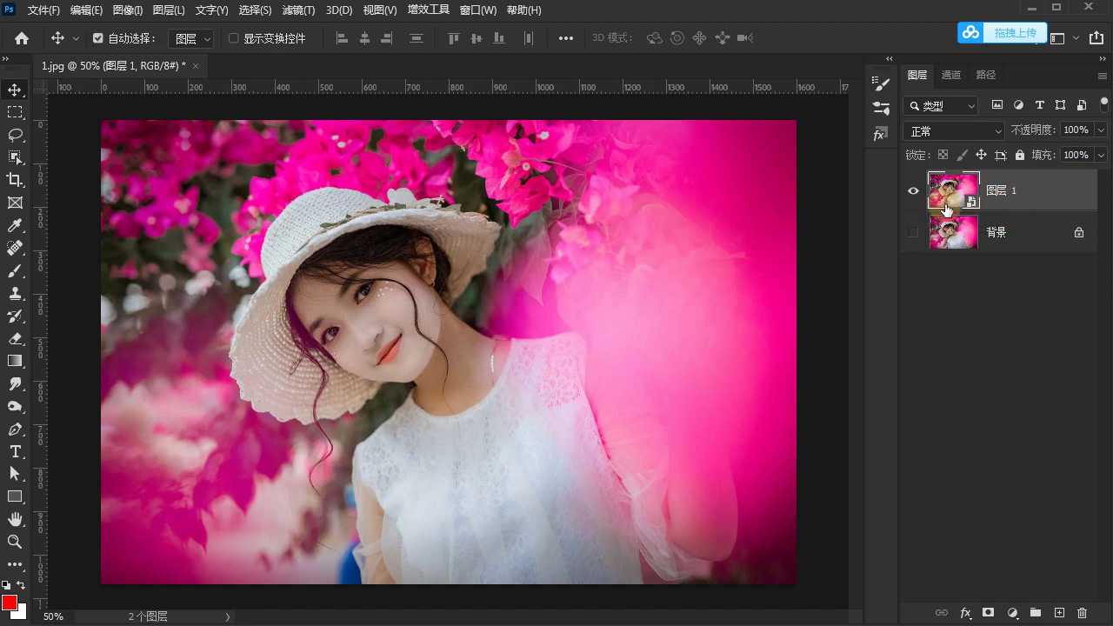
{"action": "key", "text": "i"}
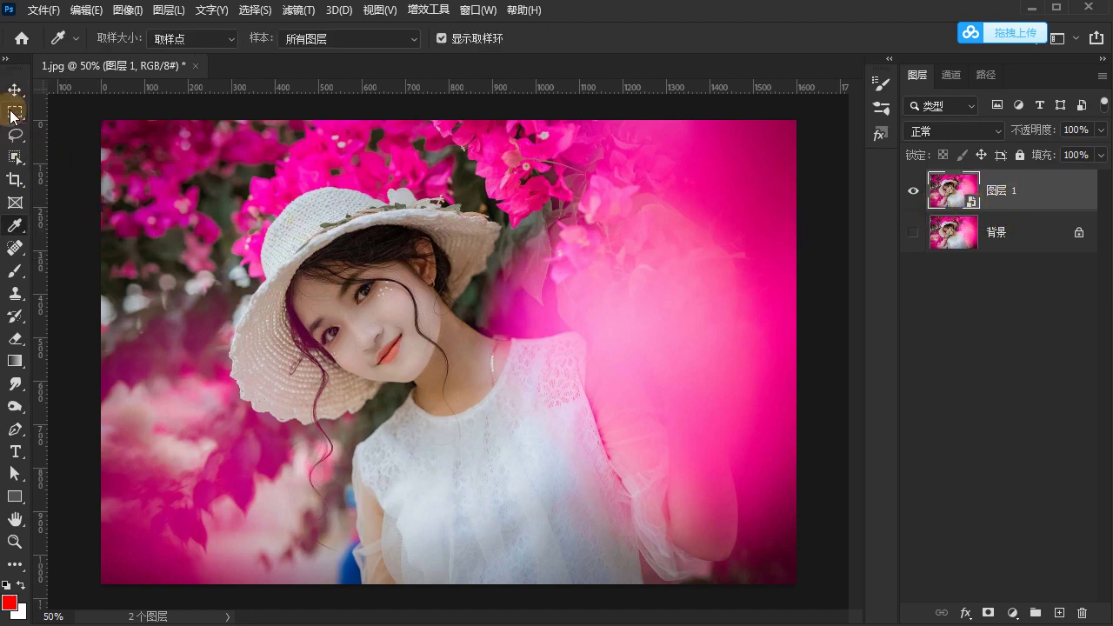
{"action": "left_click", "coordinate": [15, 89]}
{"action": "left_click", "coordinate": [14, 270]}
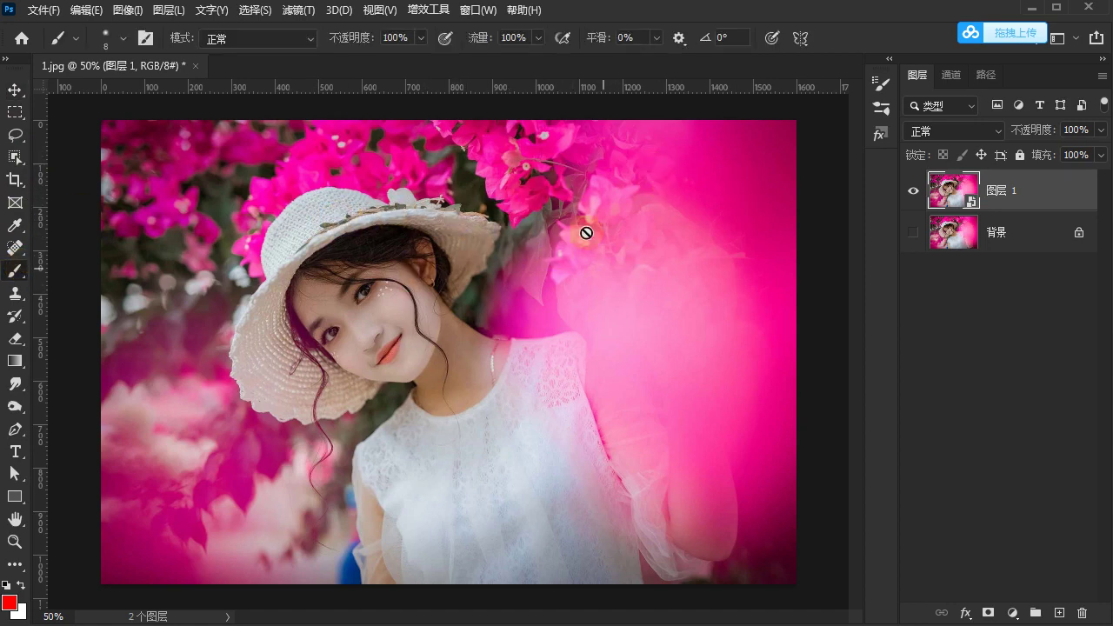
Show 背景, hide the smart-object copy, and undo trial red brush strokes on the background.
{"action": "left_click", "coordinate": [913, 232]}
{"action": "left_click", "coordinate": [925, 232]}
{"action": "left_click", "coordinate": [913, 190]}
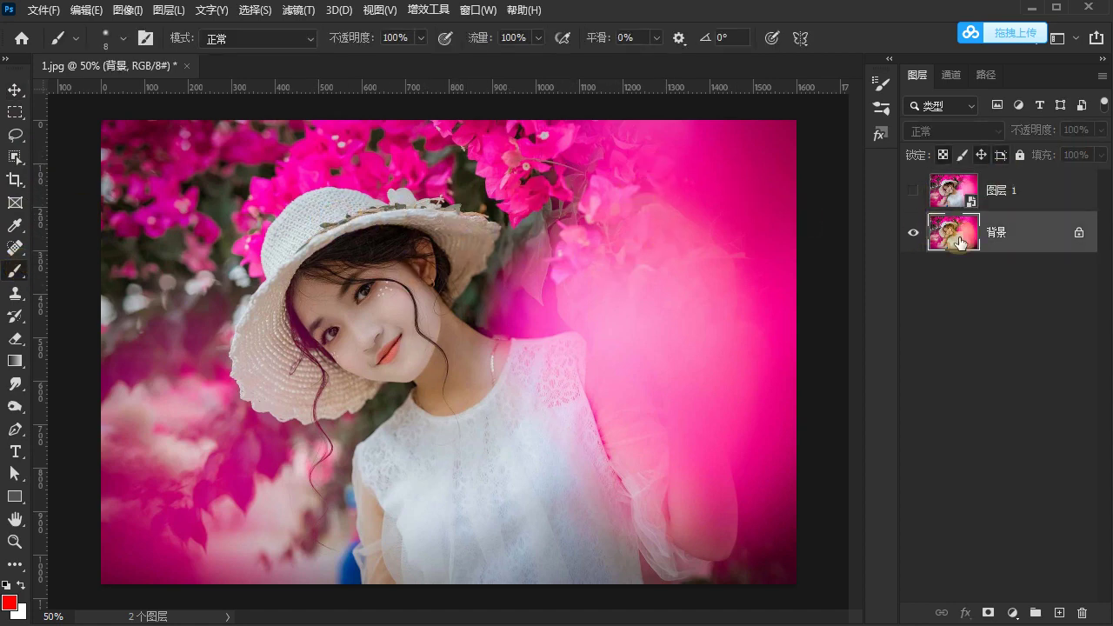
{"action": "left_click_drag", "start_coordinate": [585, 228], "coordinate": [606, 297]}
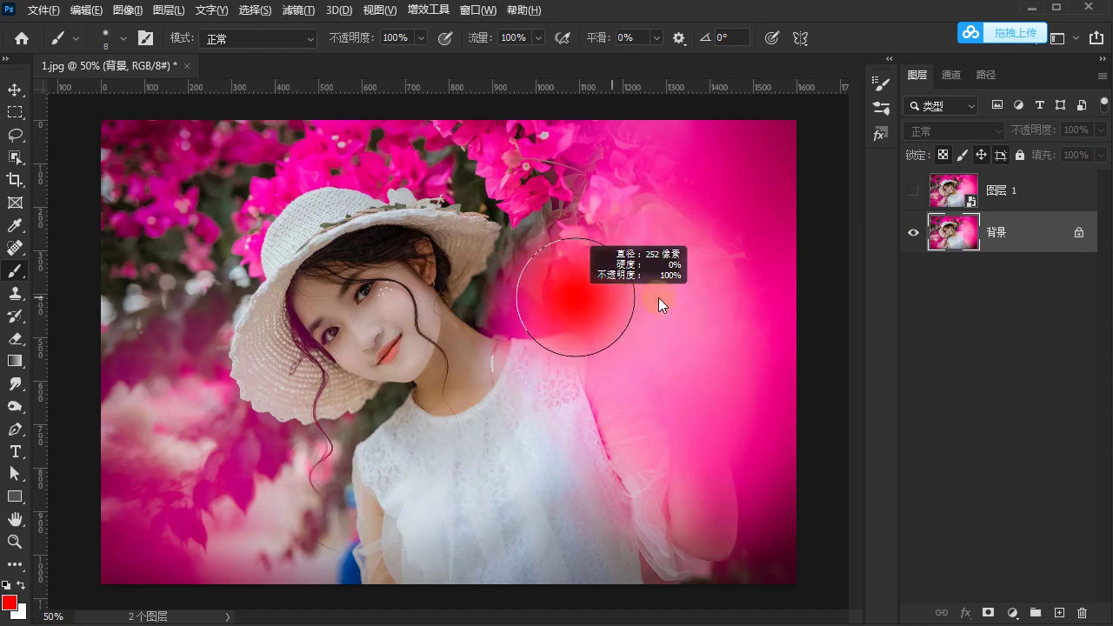
{"action": "left_click_drag", "start_coordinate": [620, 165], "coordinate": [562, 422]}
{"action": "key", "text": "ctrl+z"}
{"action": "key", "text": "ctrl+z"}
Show 图层 1 again and cancel the rasterize prompt when painting on it.
{"action": "left_click", "coordinate": [1043, 193]}
{"action": "left_click", "coordinate": [913, 190]}
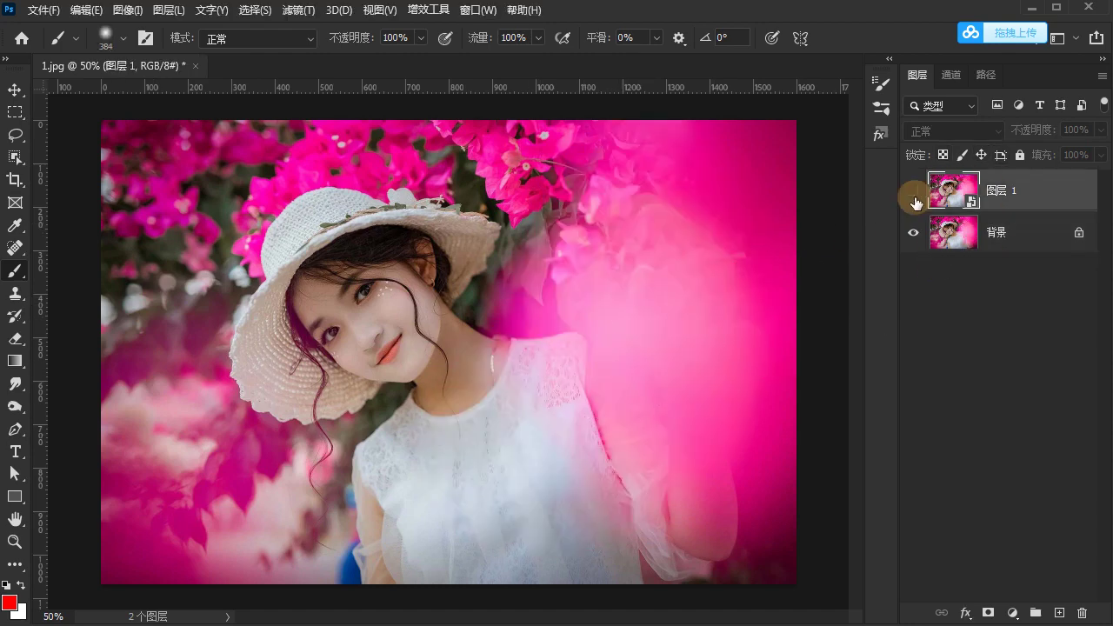
{"action": "left_click", "coordinate": [441, 230]}
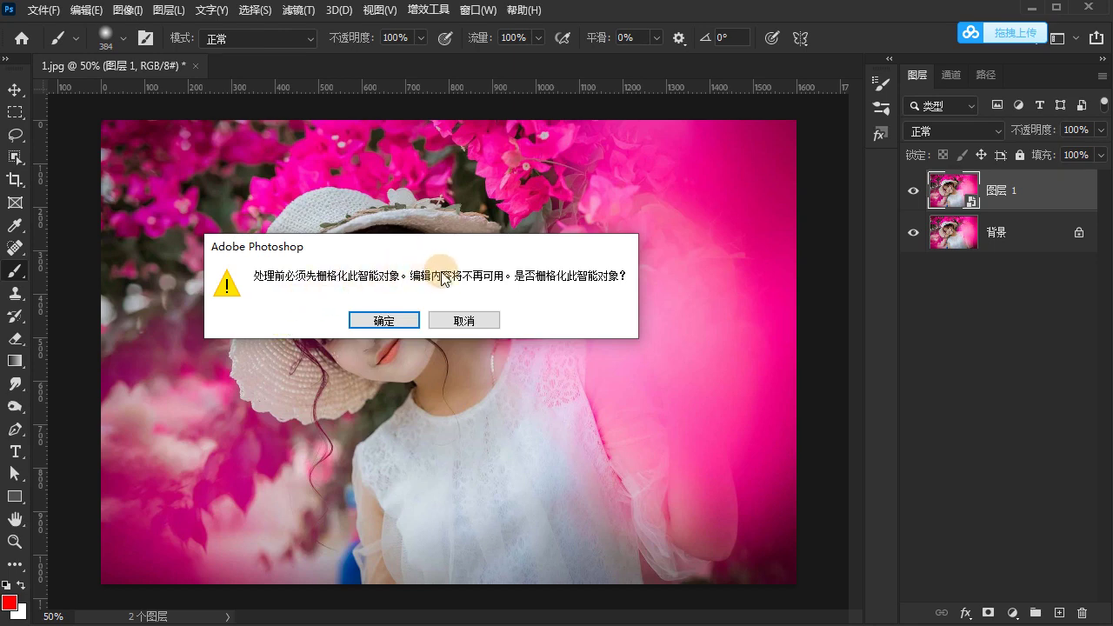
{"action": "left_click", "coordinate": [452, 313]}
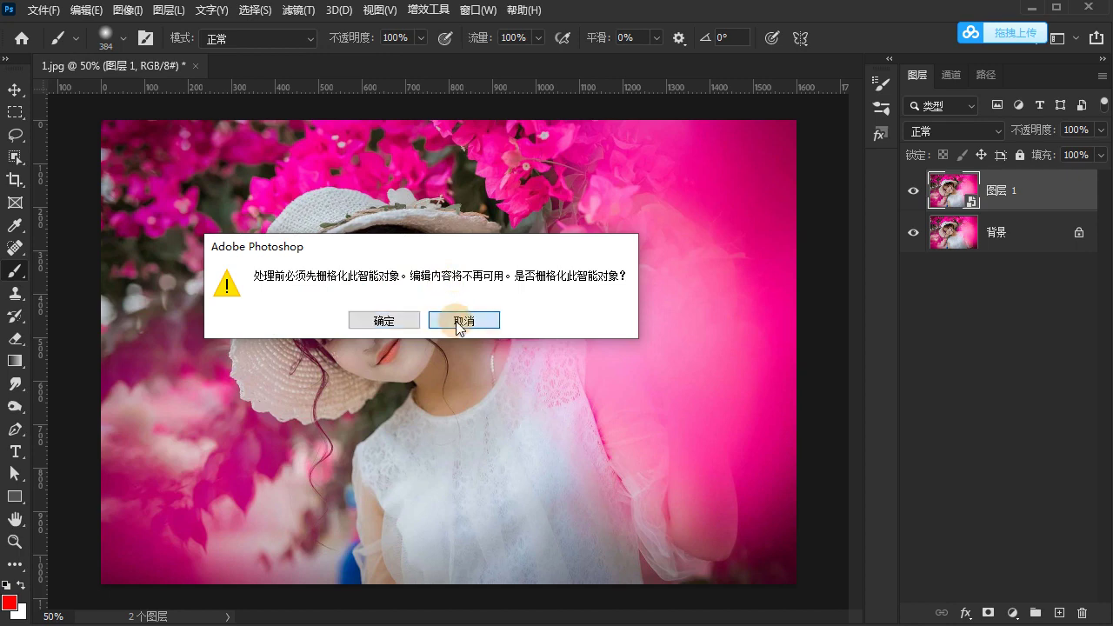
{"action": "left_click", "coordinate": [14, 90]}
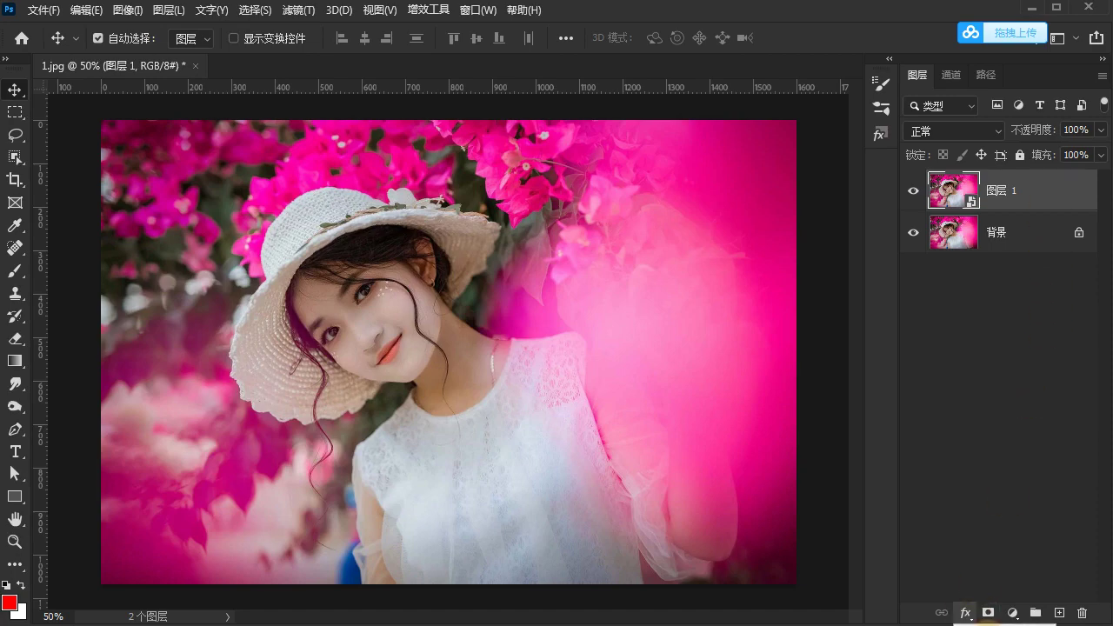
{"action": "left_click", "coordinate": [948, 606]}
{"action": "left_click", "coordinate": [974, 448]}
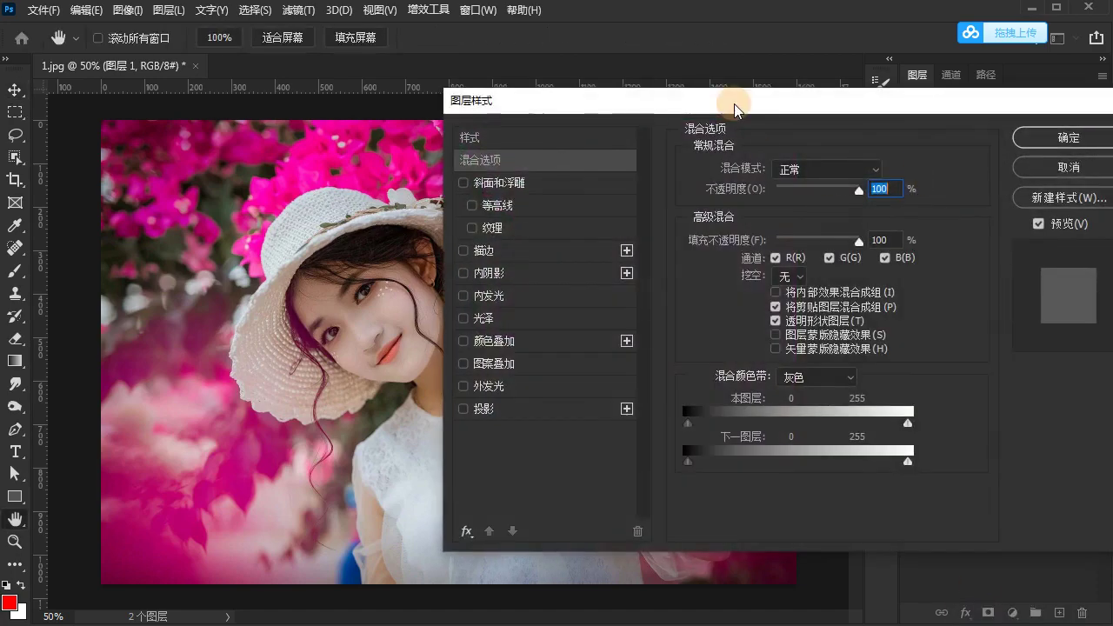
{"action": "left_click_drag", "start_coordinate": [733, 104], "coordinate": [839, 317]}
{"action": "left_click", "coordinate": [646, 436]}
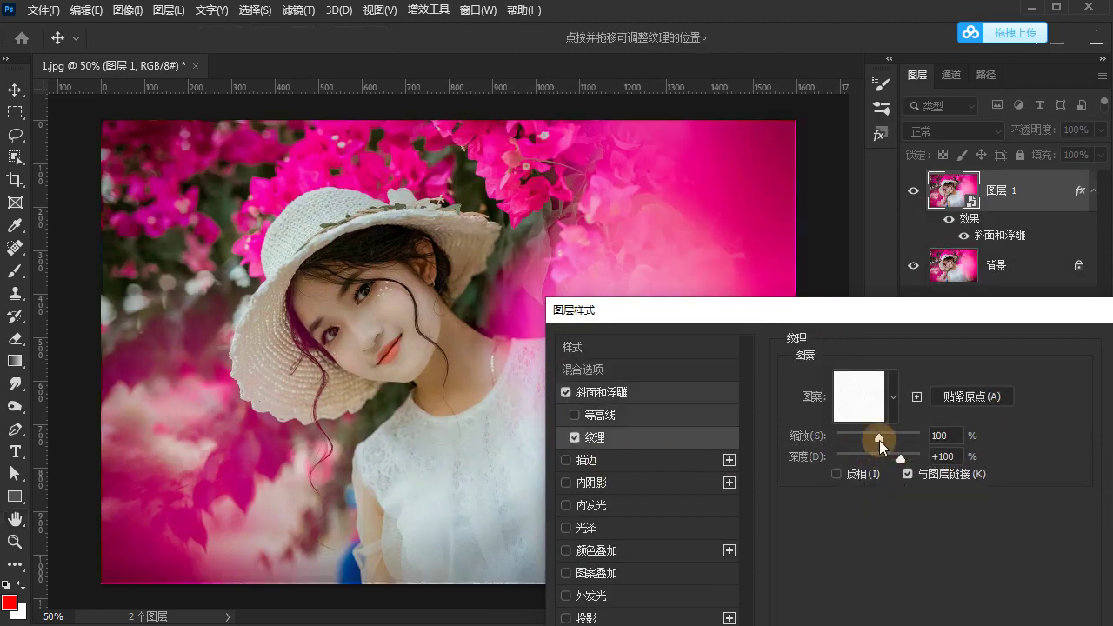
{"action": "left_click_drag", "start_coordinate": [879, 440], "coordinate": [922, 434]}
{"action": "left_click_drag", "start_coordinate": [782, 309], "coordinate": [375, 219]}
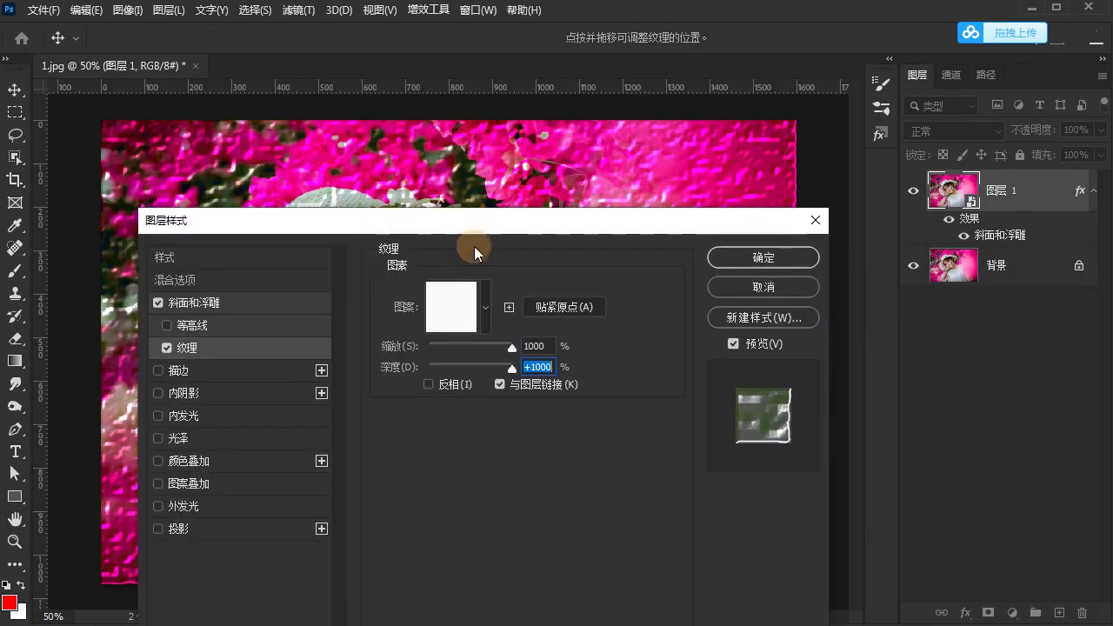
{"action": "left_click", "coordinate": [791, 286]}
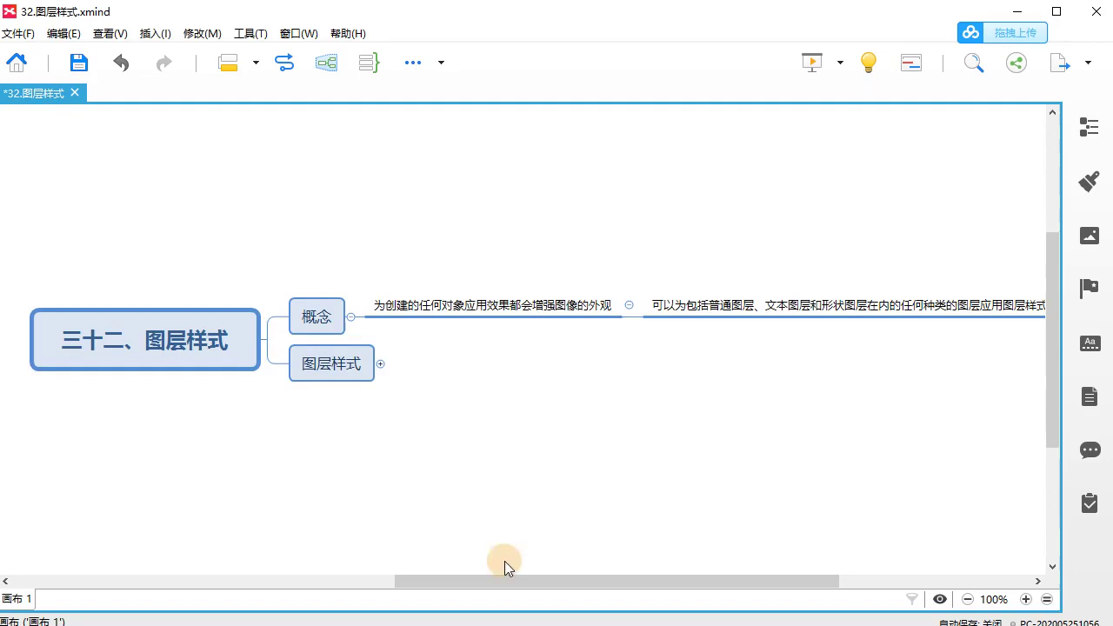
Expand 图层样式 and its 描边, 叠加, 发光 and 阴影 branches.
{"action": "scroll", "coordinate": [555, 581], "scroll_direction": "left", "scroll_amount": 2}
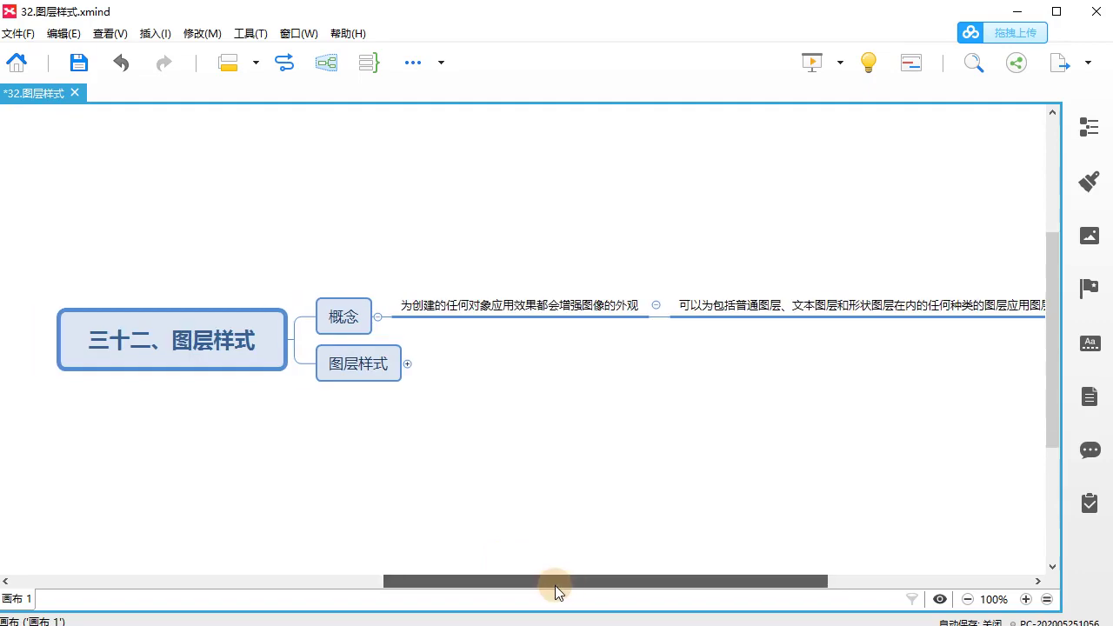
{"action": "scroll", "coordinate": [556, 581], "scroll_direction": "right", "scroll_amount": 3}
{"action": "left_click", "coordinate": [230, 363]}
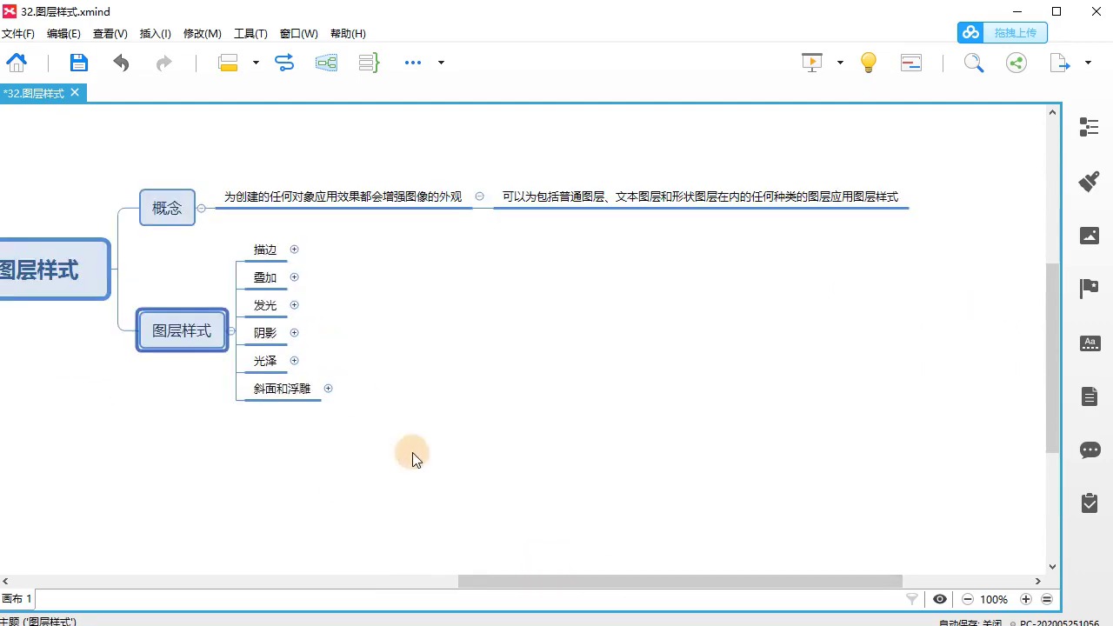
{"action": "scroll", "coordinate": [598, 580], "scroll_direction": "left", "scroll_amount": 2}
{"action": "left_click", "coordinate": [389, 250]}
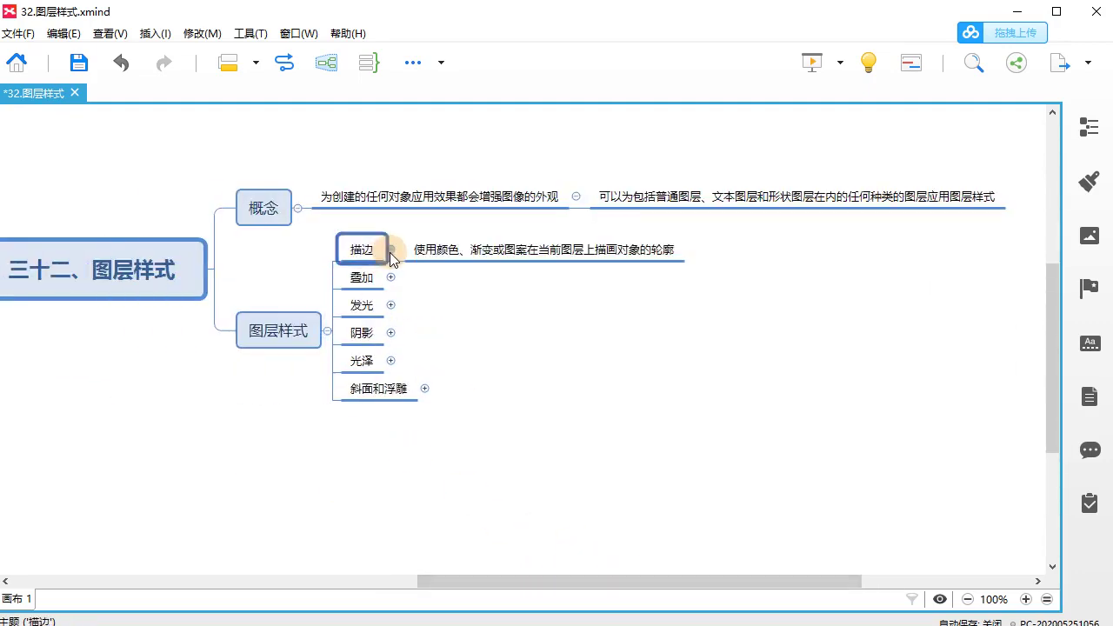
{"action": "left_click", "coordinate": [391, 276]}
{"action": "left_click", "coordinate": [390, 346]}
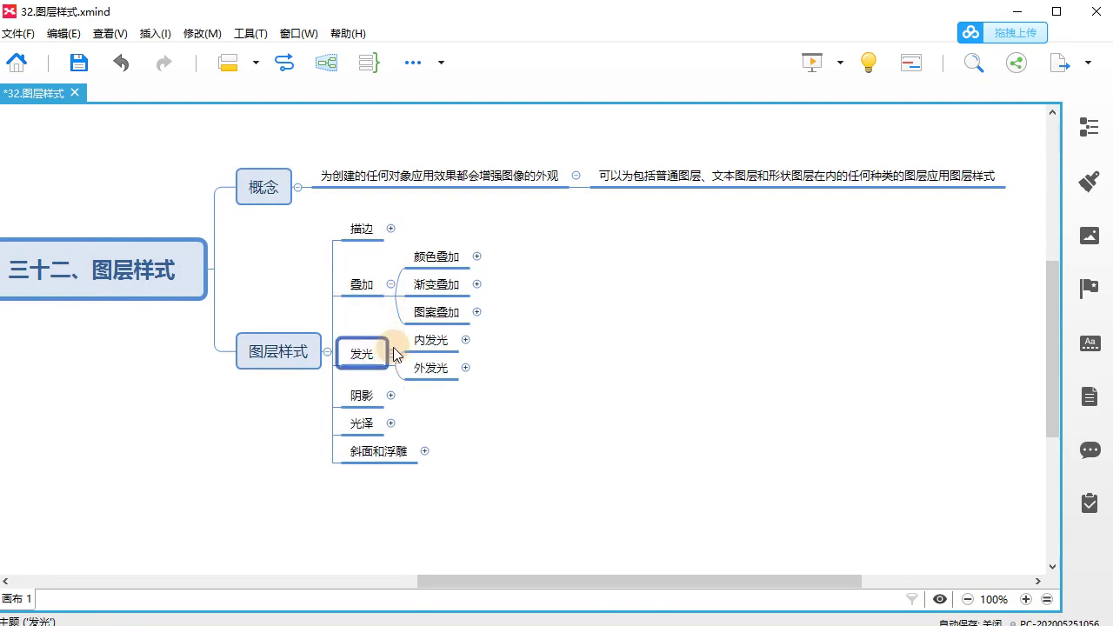
{"action": "left_click", "coordinate": [391, 398]}
{"action": "left_click", "coordinate": [581, 391]}
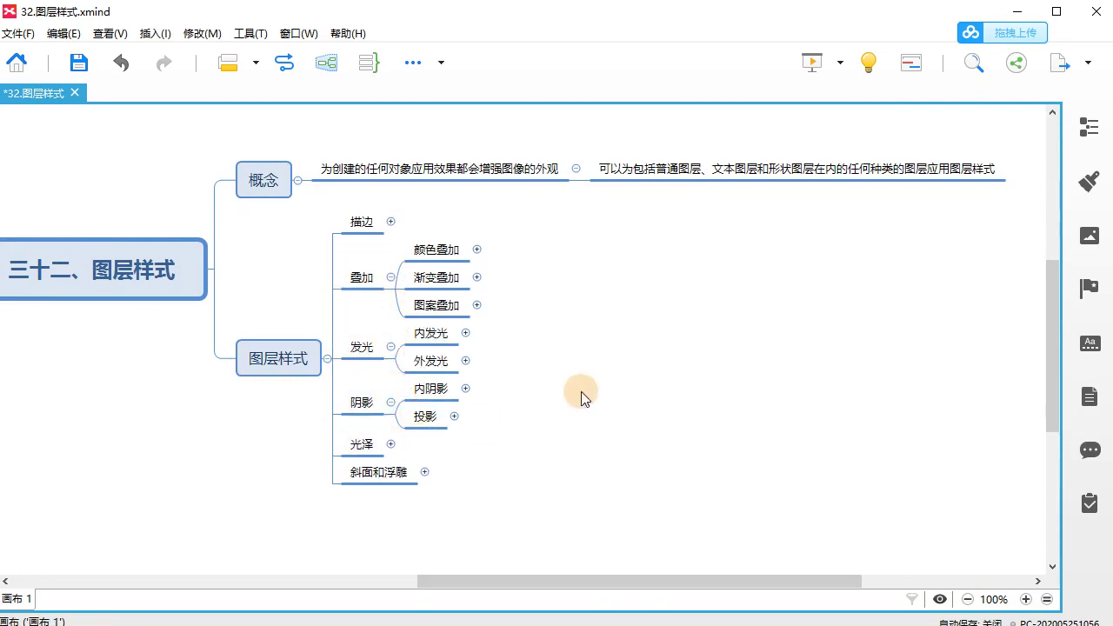
Select each style topic in turn, including 光泽, 斜面和浮雕 and the three overlay types.
{"action": "scroll", "coordinate": [580, 392], "scroll_direction": "down", "scroll_amount": 2}
{"action": "scroll", "coordinate": [435, 261], "scroll_direction": "up", "scroll_amount": 2}
{"action": "left_click", "coordinate": [356, 233]}
{"action": "left_click", "coordinate": [358, 348]}
{"action": "left_click", "coordinate": [358, 403]}
{"action": "left_click", "coordinate": [358, 445]}
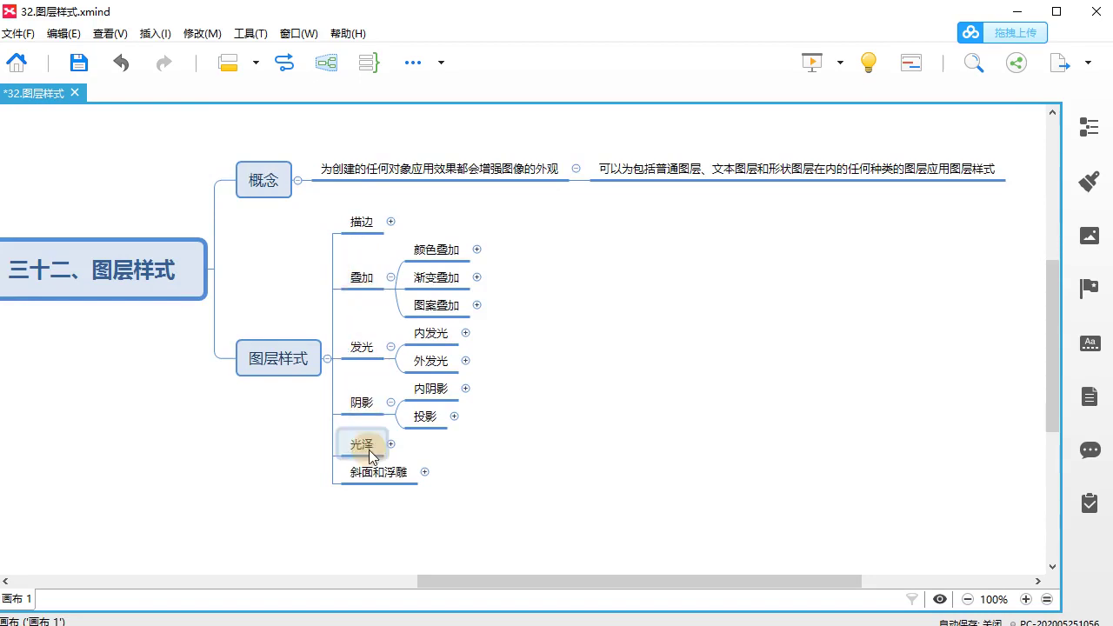
{"action": "left_click", "coordinate": [372, 474]}
{"action": "left_click", "coordinate": [352, 280]}
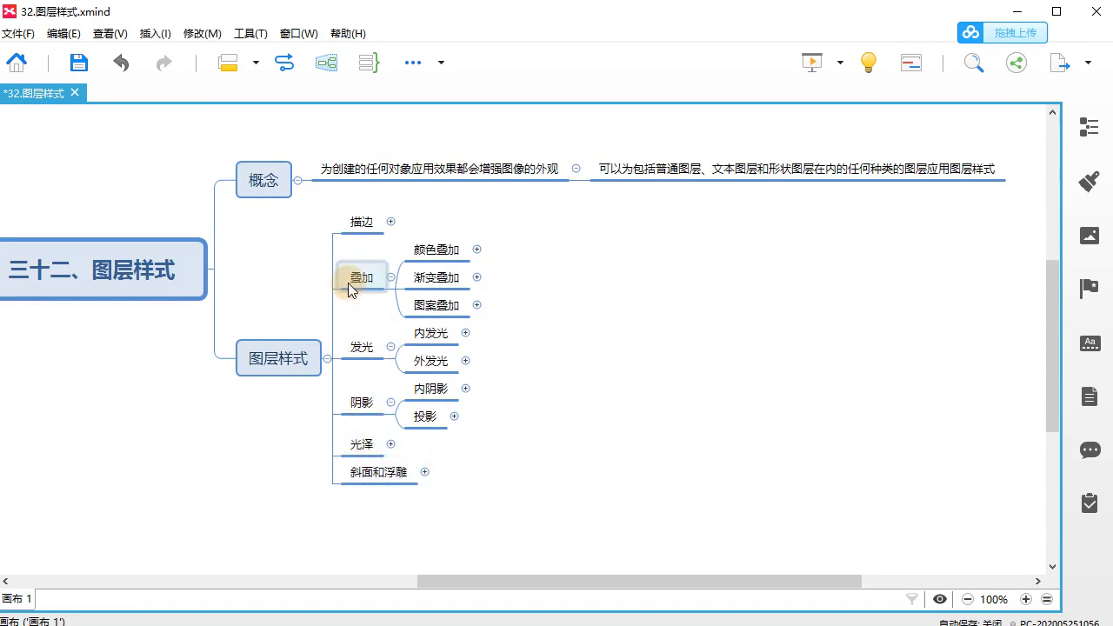
{"action": "left_click", "coordinate": [358, 335]}
{"action": "left_click", "coordinate": [362, 402]}
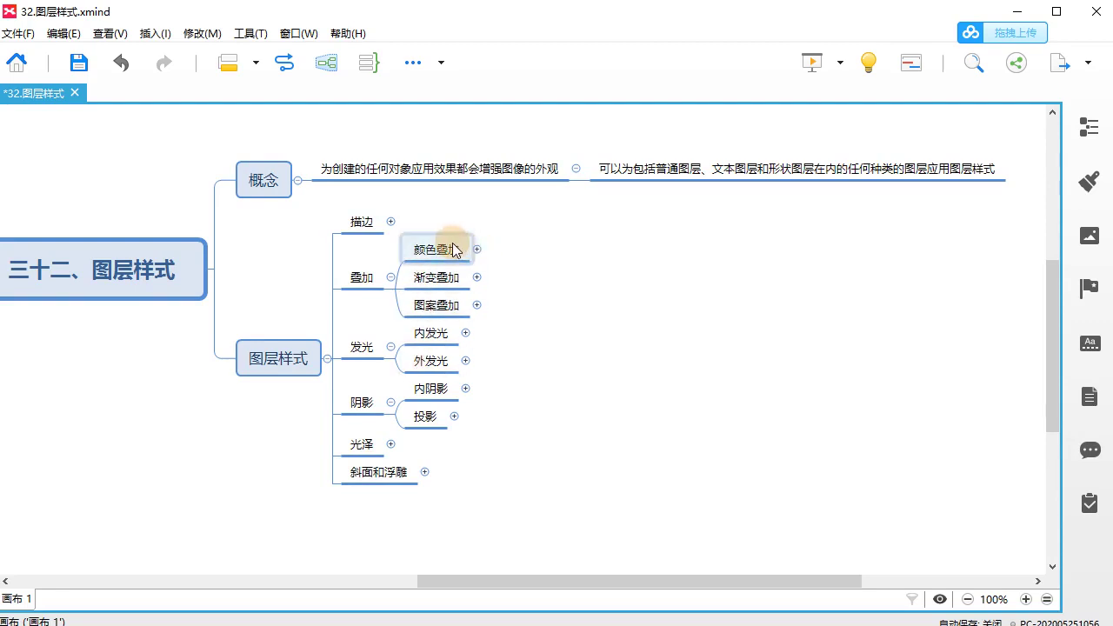
{"action": "left_click", "coordinate": [435, 305]}
{"action": "left_click", "coordinate": [435, 278]}
{"action": "left_click", "coordinate": [604, 343]}
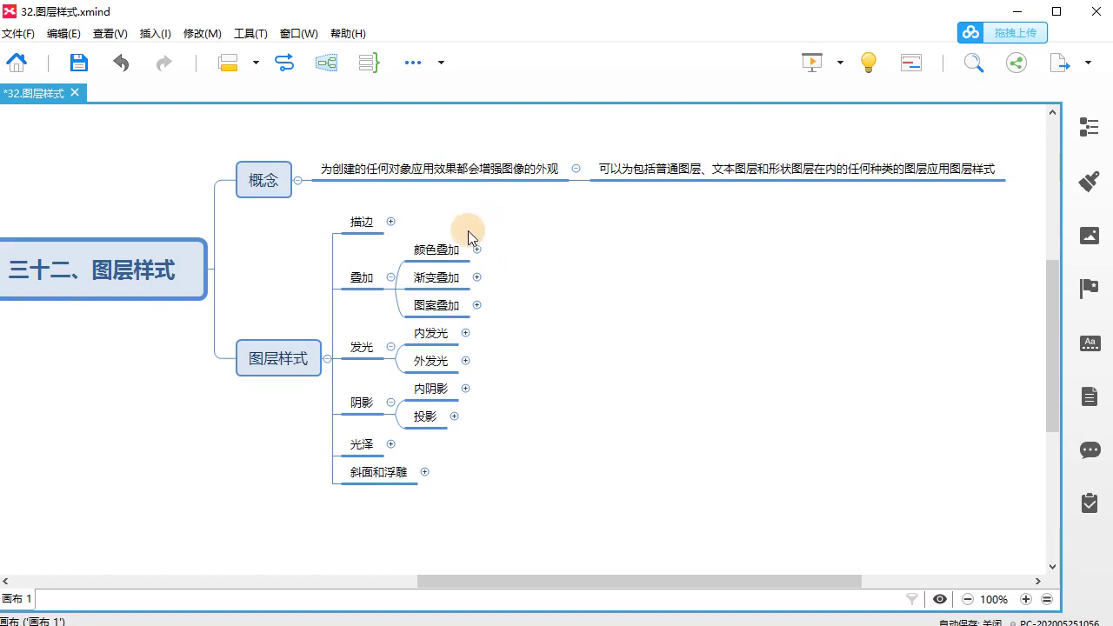
Collapse 叠加, 发光 and 阴影, then expand 描边 to show its description.
{"action": "left_click", "coordinate": [391, 276]}
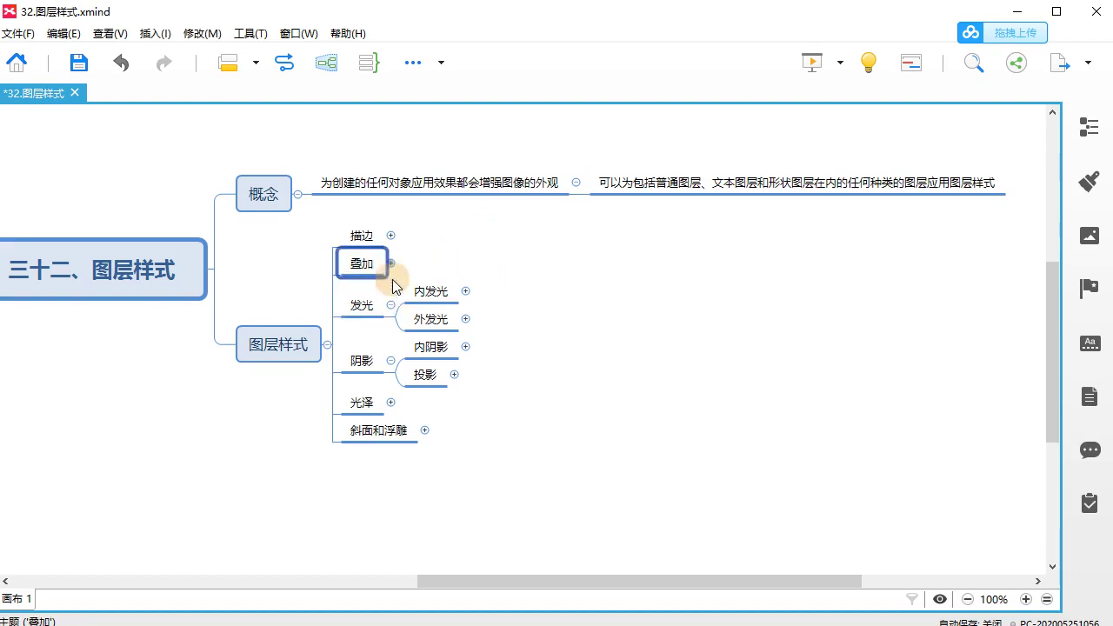
{"action": "left_click", "coordinate": [391, 305]}
{"action": "left_click", "coordinate": [392, 349]}
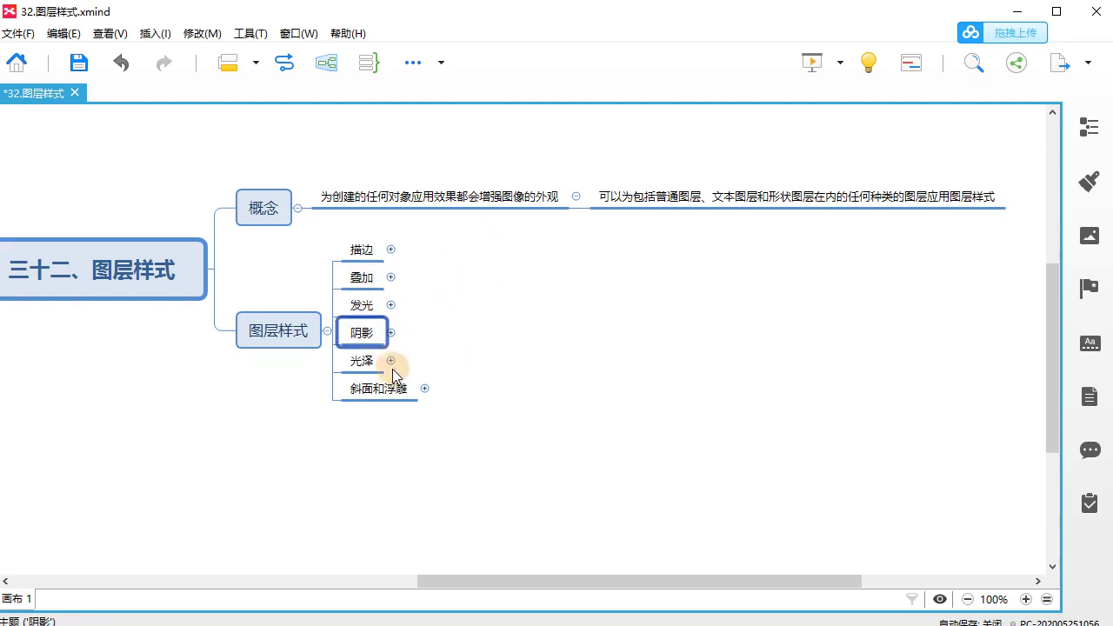
{"action": "left_click", "coordinate": [391, 360]}
{"action": "left_click", "coordinate": [391, 360]}
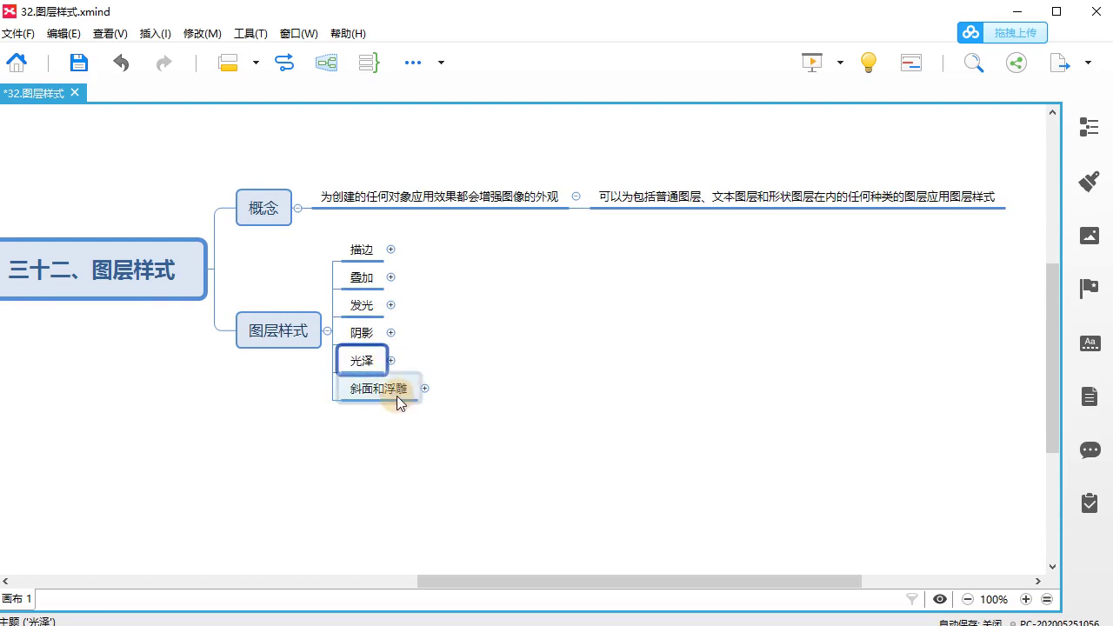
{"action": "left_click", "coordinate": [390, 250]}
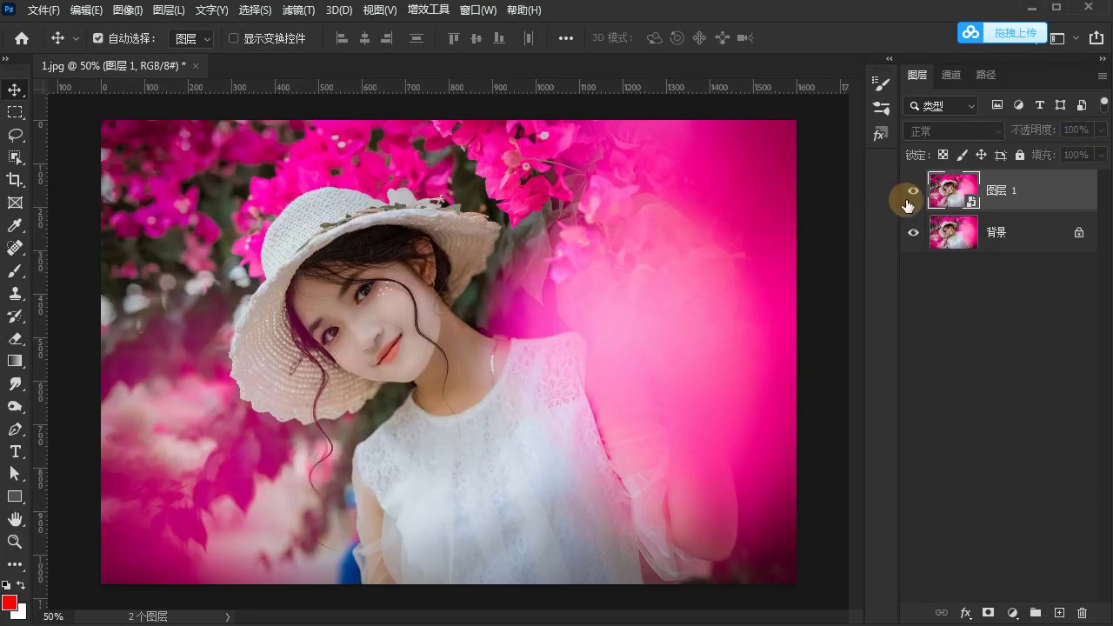
Hide 背景 and scale 图层 1 down to a smaller centred size with Free Transform.
{"action": "left_click", "coordinate": [910, 231]}
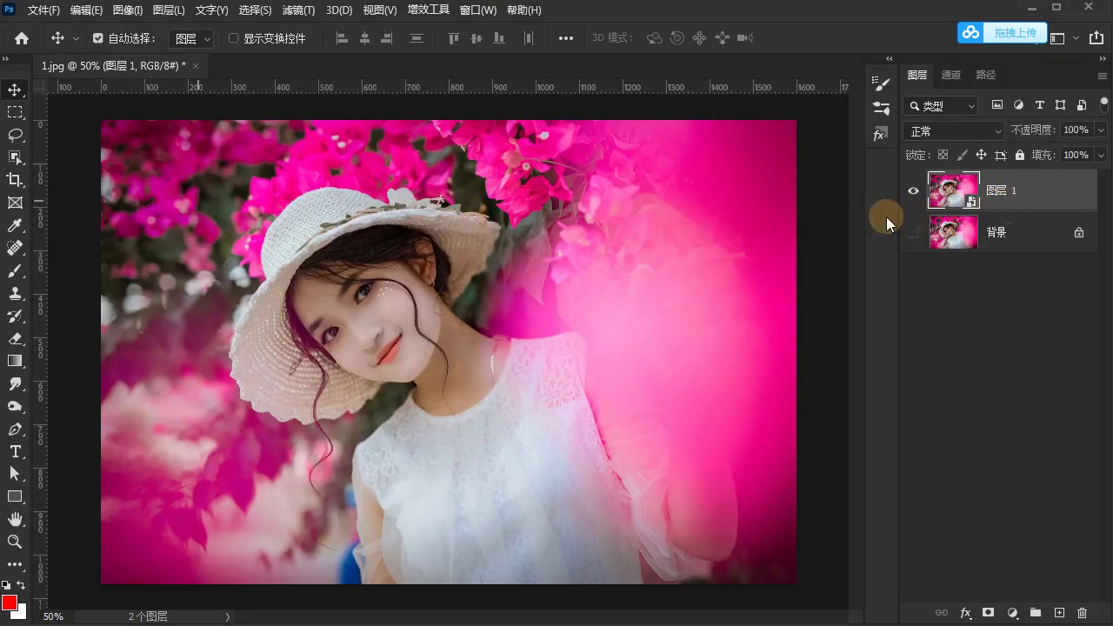
{"action": "scroll", "coordinate": [396, 292], "scroll_direction": "down", "scroll_amount": 2}
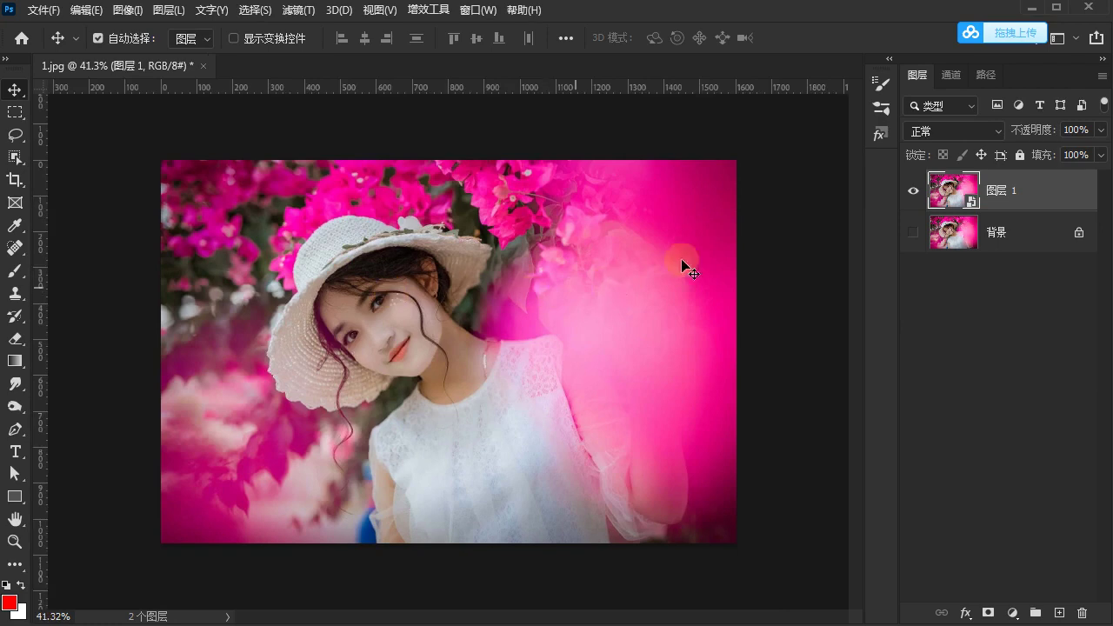
{"action": "key", "text": "ctrl+t"}
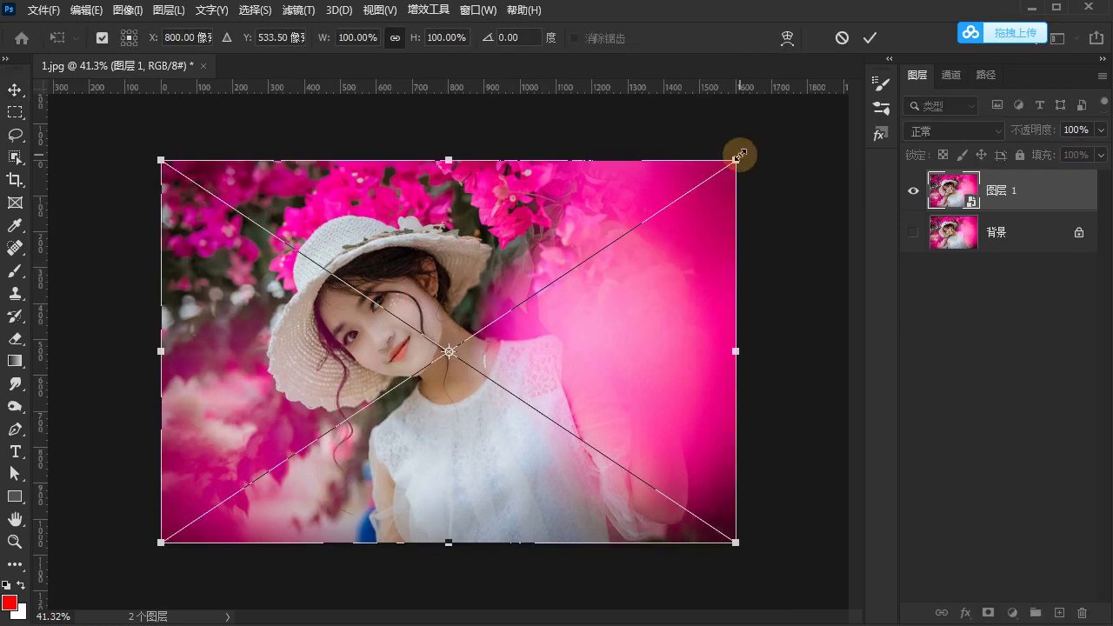
{"action": "mouse_move", "coordinate": [738, 155]}
{"action": "left_mouse_down"}
{"action": "mouse_move", "coordinate": [561, 278]}
{"action": "mouse_move", "coordinate": [569, 271]}
{"action": "left_mouse_up"}
{"action": "left_click", "coordinate": [869, 37]}
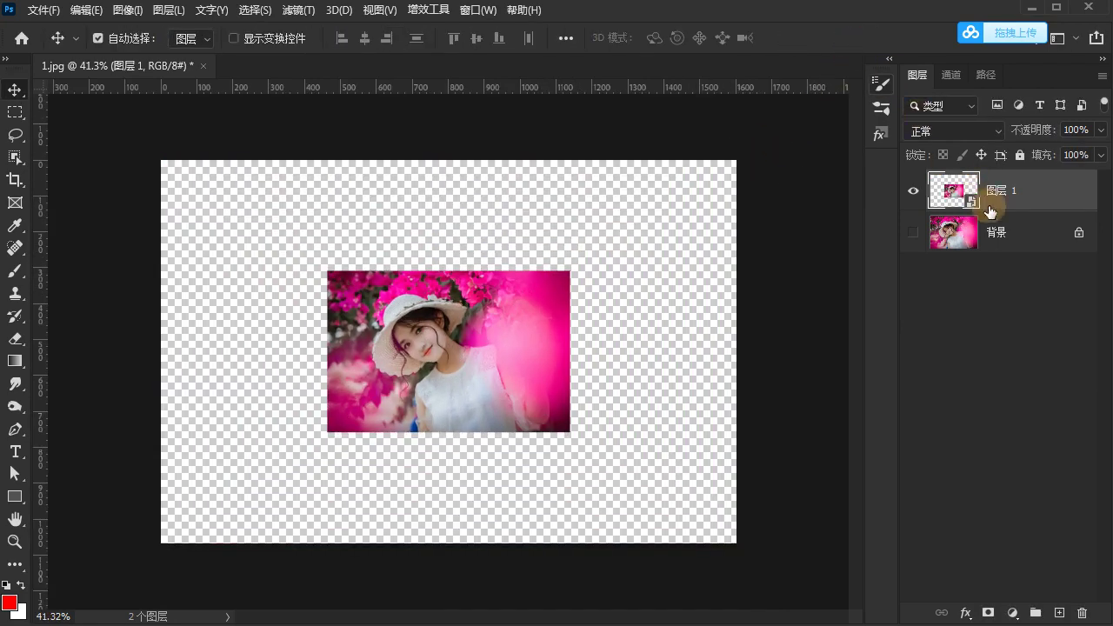
Show 背景, fill it with white, recentre the view, and select 图层 1.
{"action": "left_click", "coordinate": [998, 233]}
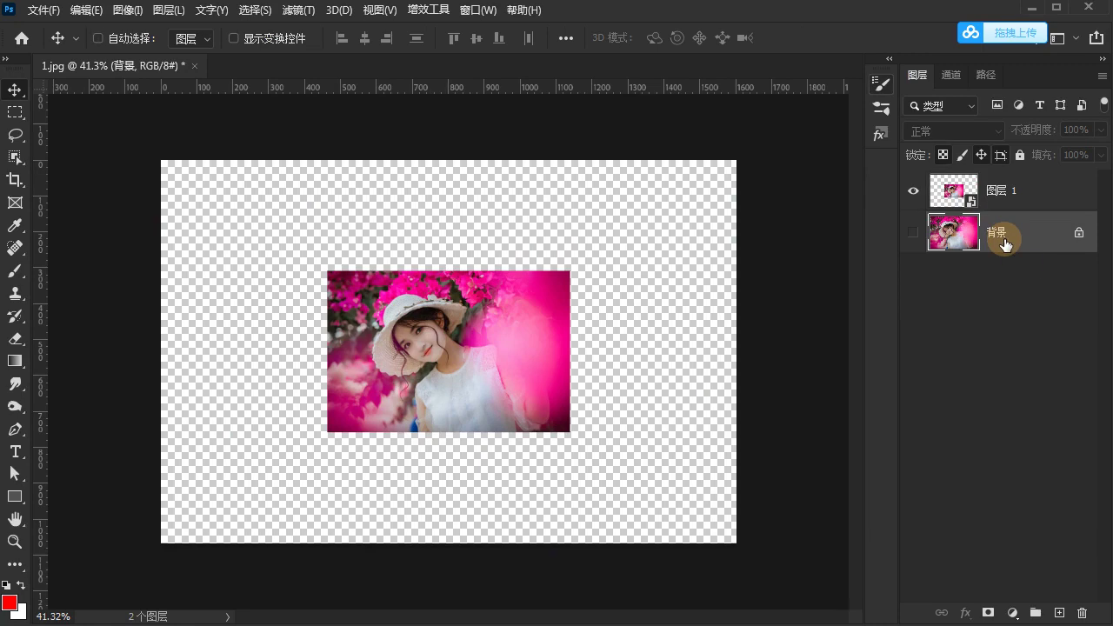
{"action": "key", "text": "ctrl"}
{"action": "left_click", "coordinate": [906, 235]}
{"action": "key", "text": "ctrl+Delete"}
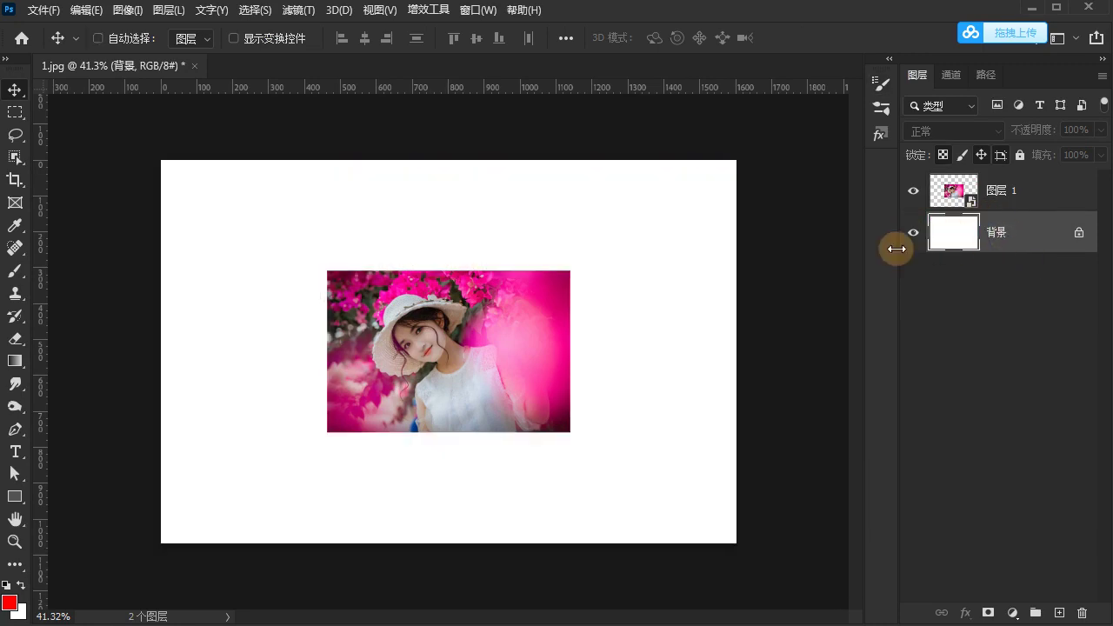
{"action": "left_click_drag", "start_coordinate": [446, 421], "coordinate": [519, 415]}
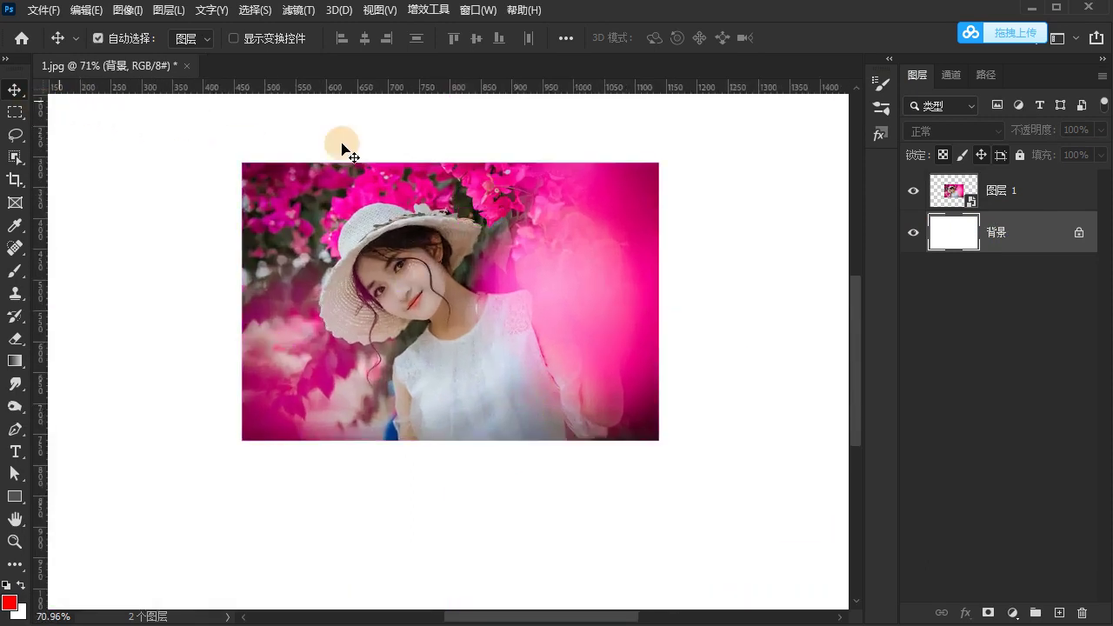
{"action": "left_click_drag", "start_coordinate": [561, 193], "coordinate": [541, 218]}
{"action": "left_click", "coordinate": [1011, 207]}
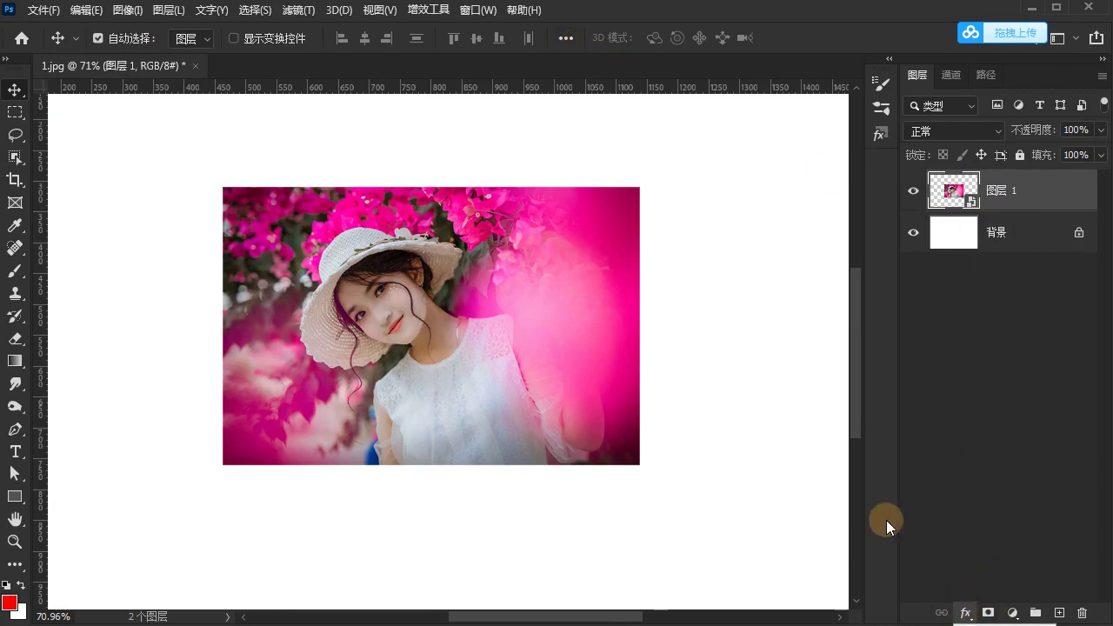
{"action": "left_click_drag", "start_coordinate": [869, 613], "coordinate": [867, 420]}
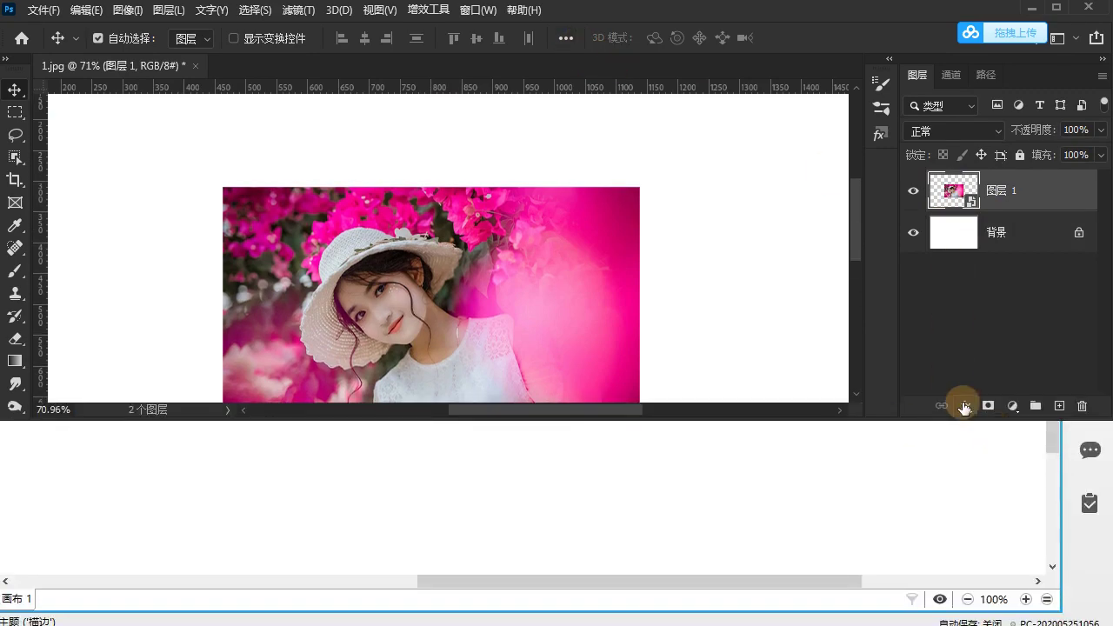
{"action": "left_click", "coordinate": [964, 406]}
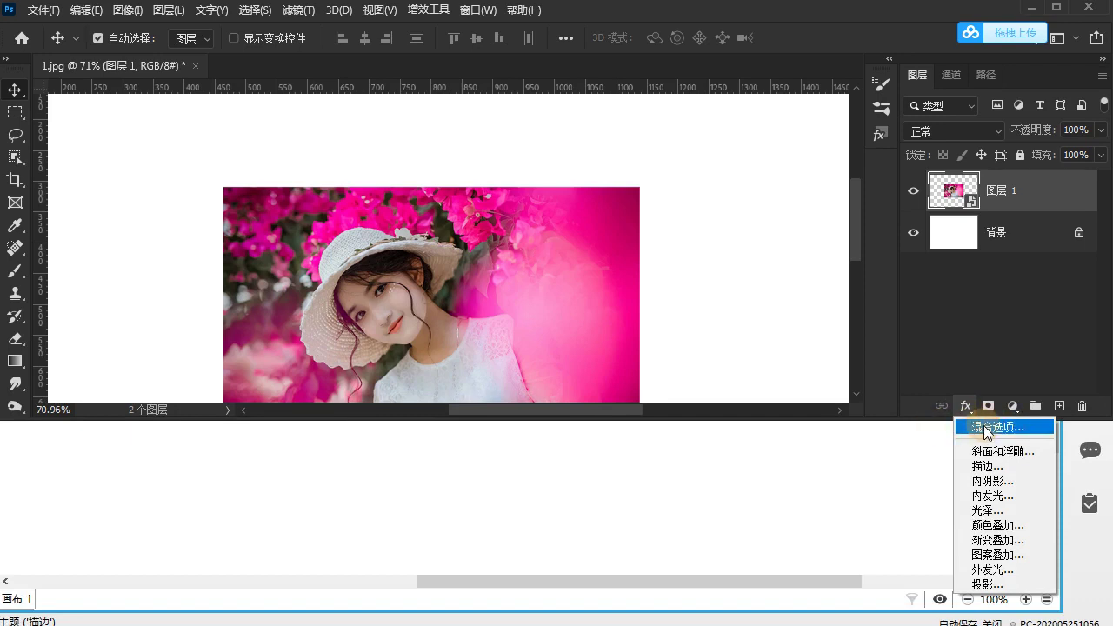
{"action": "left_click", "coordinate": [823, 430]}
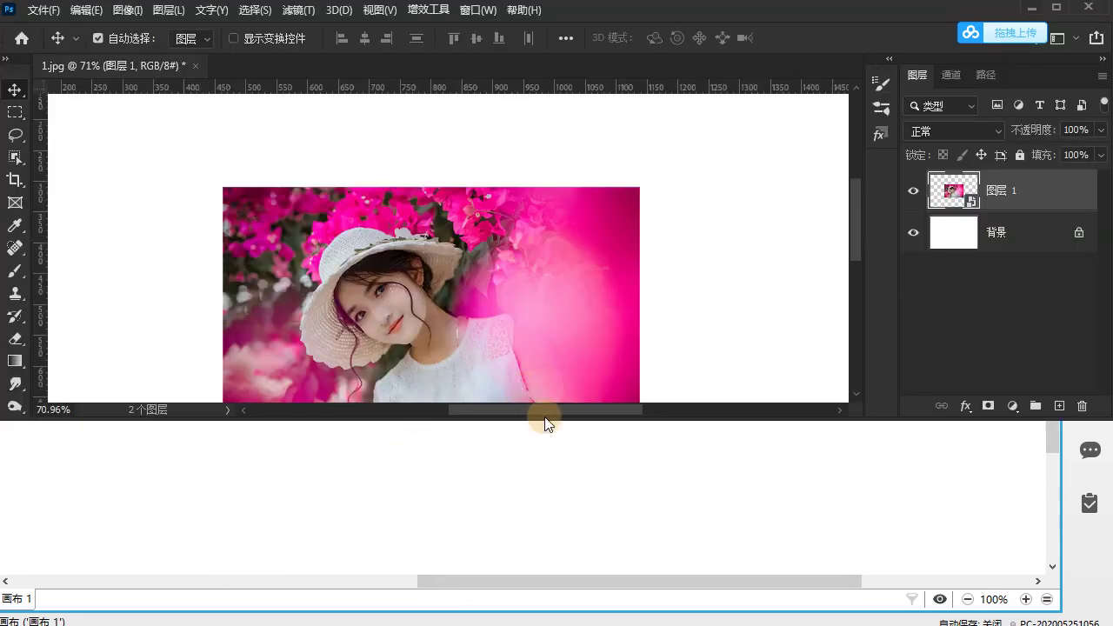
{"action": "left_click_drag", "start_coordinate": [545, 420], "coordinate": [515, 623]}
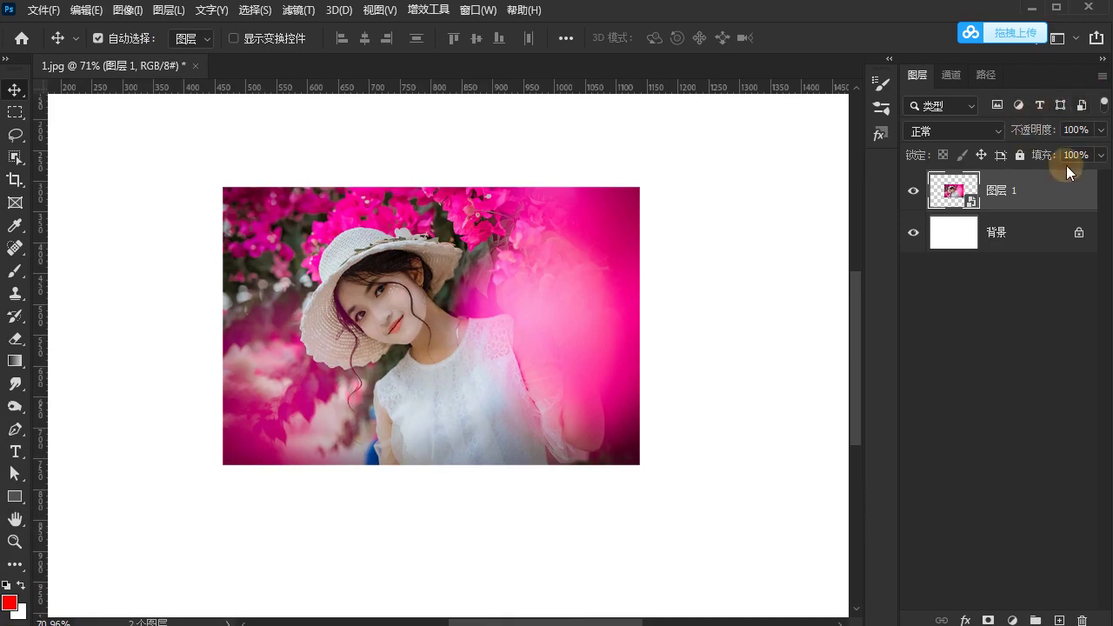
{"action": "right_click", "coordinate": [1068, 191]}
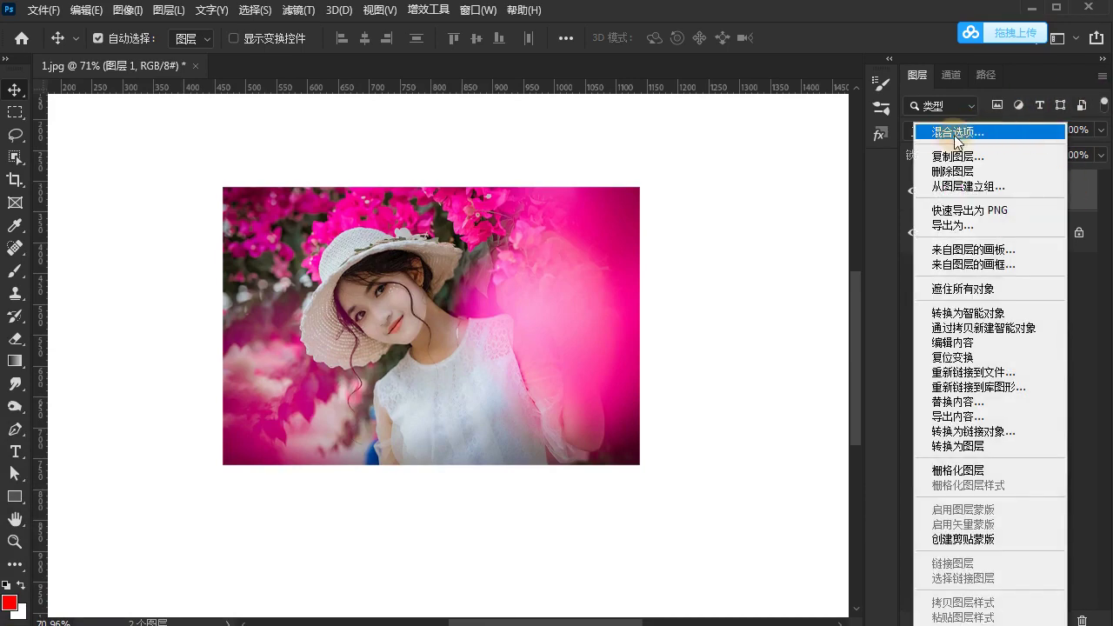
{"action": "left_click", "coordinate": [1096, 287]}
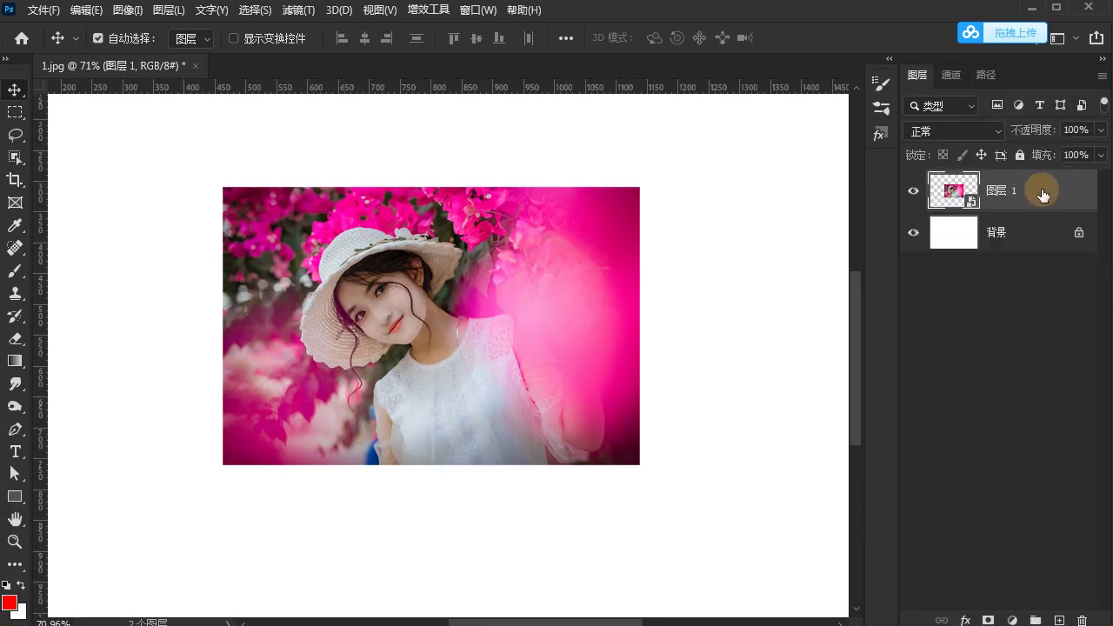
{"action": "double_click", "coordinate": [1037, 196]}
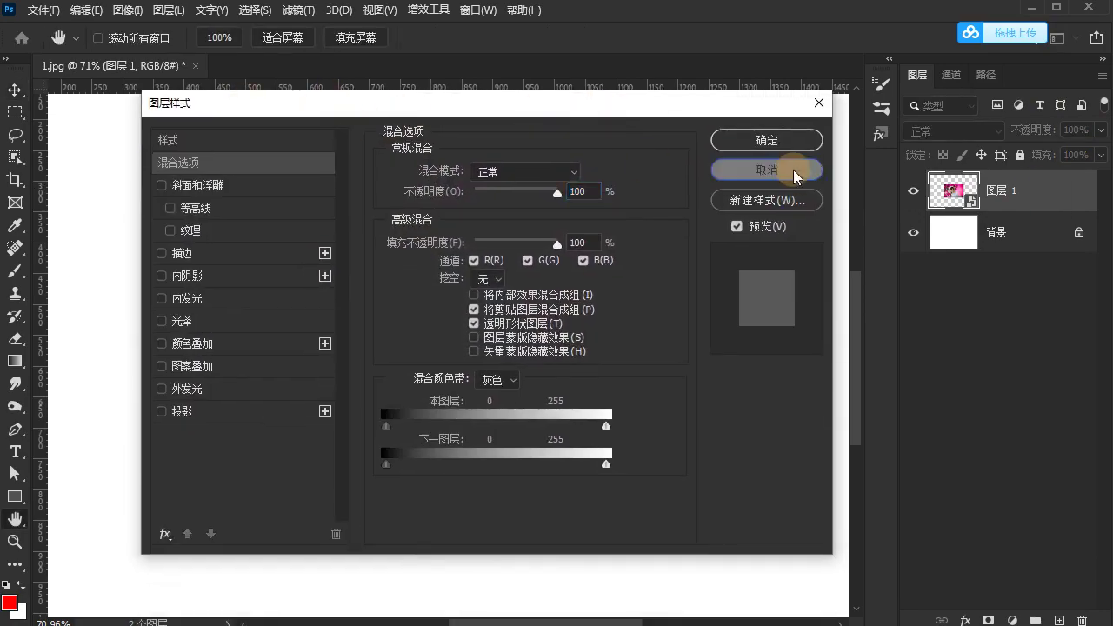
{"action": "left_click", "coordinate": [793, 171]}
{"action": "left_click", "coordinate": [169, 12]}
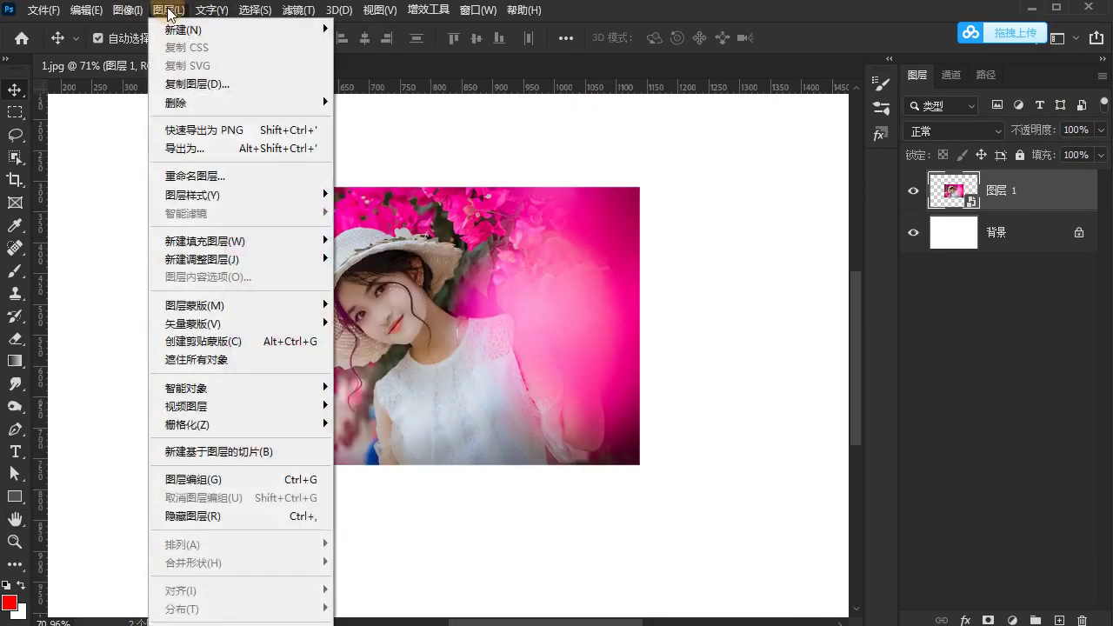
{"action": "mouse_move", "coordinate": [193, 195]}
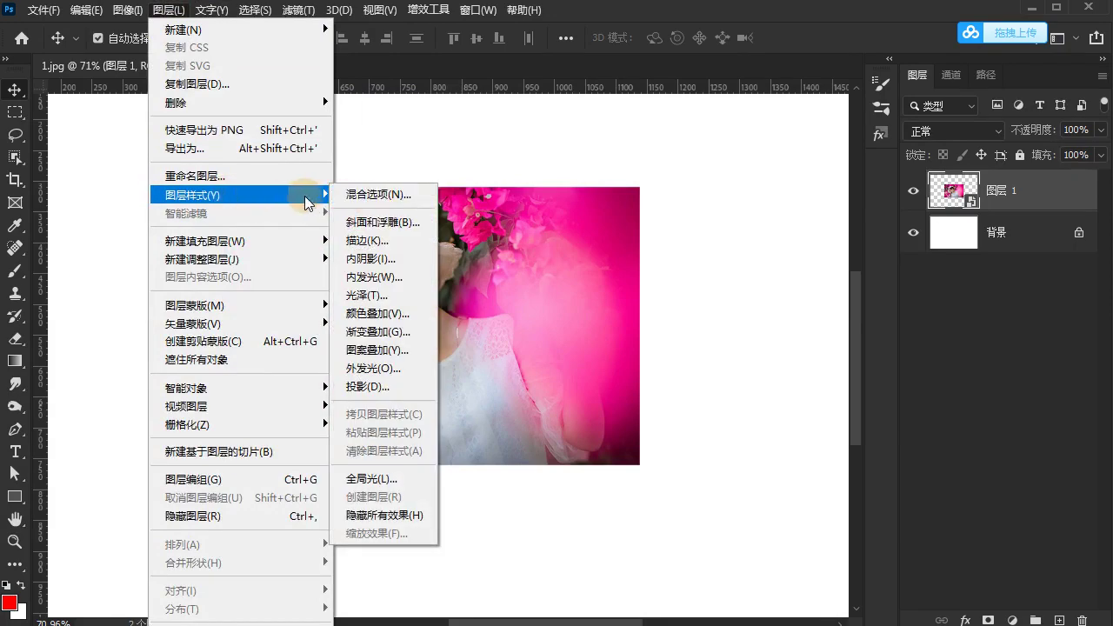
{"action": "left_click", "coordinate": [620, 192]}
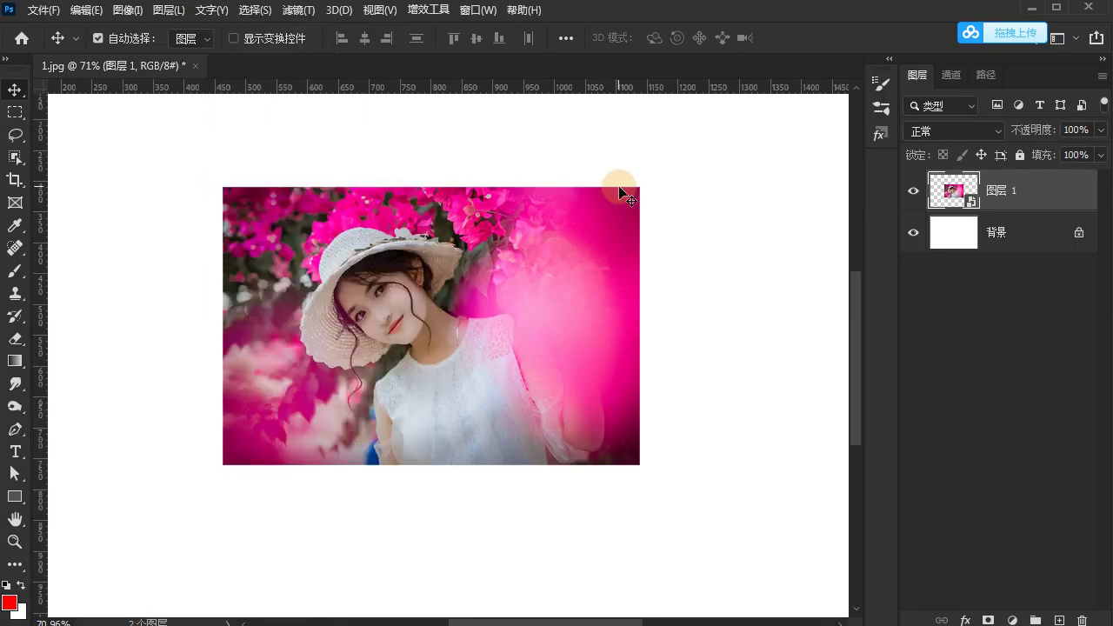
{"action": "double_click", "coordinate": [1054, 195]}
{"action": "mouse_move", "coordinate": [482, 95]}
{"action": "left_mouse_down"}
{"action": "mouse_move", "coordinate": [765, 90]}
{"action": "mouse_move", "coordinate": [671, 97]}
{"action": "left_mouse_up"}
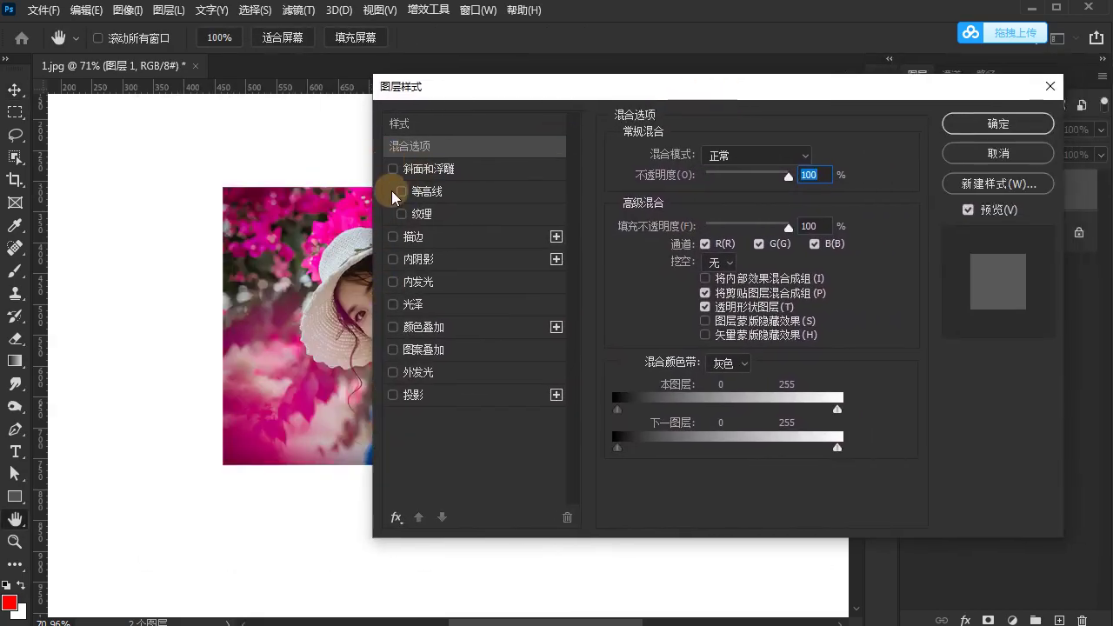
{"action": "left_click", "coordinate": [392, 259]}
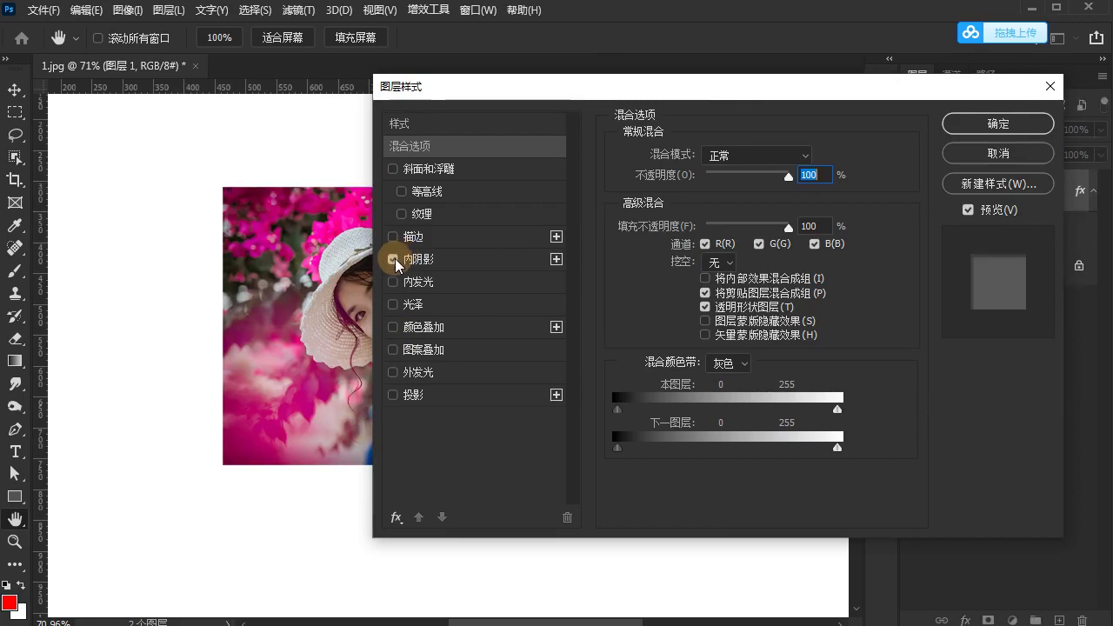
{"action": "left_click_drag", "start_coordinate": [670, 87], "coordinate": [996, 52]}
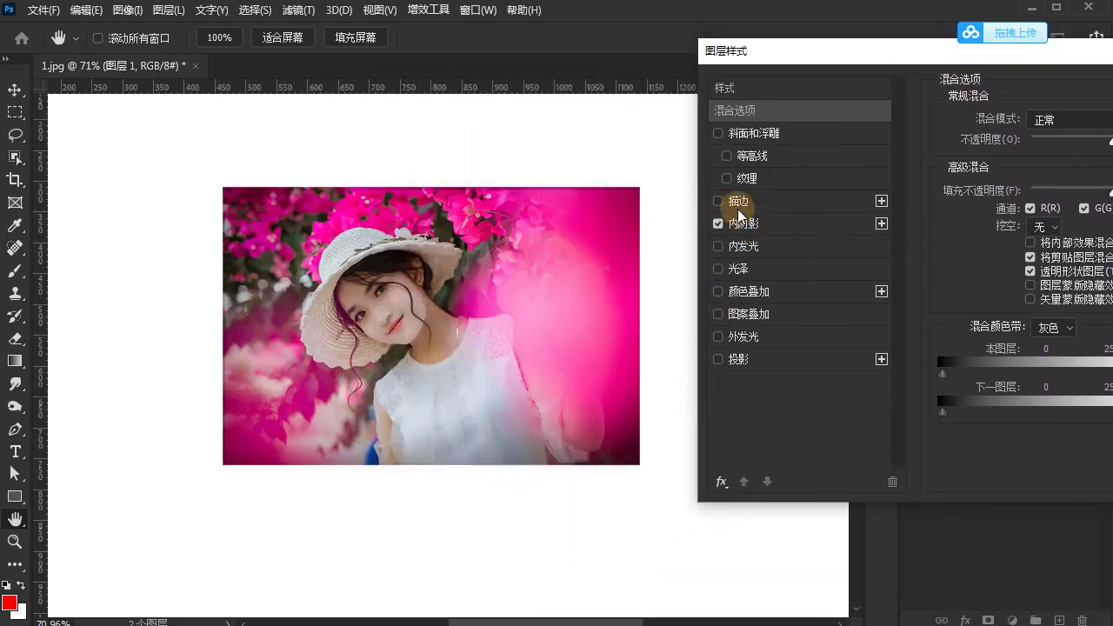
{"action": "left_click", "coordinate": [716, 223]}
{"action": "left_click_drag", "start_coordinate": [874, 63], "coordinate": [394, 97]}
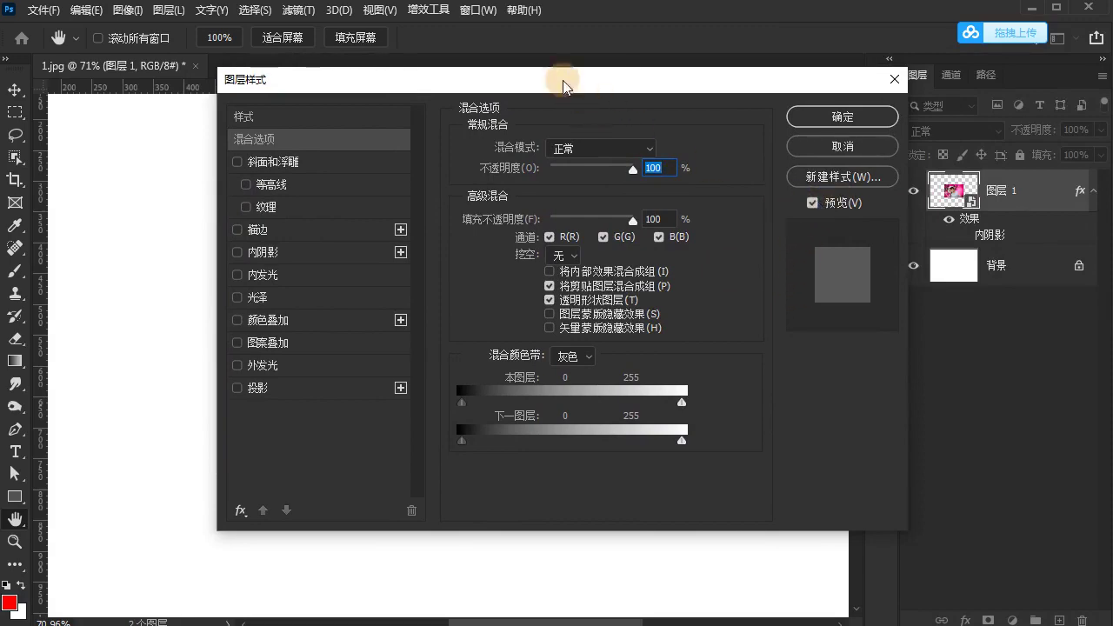
{"action": "left_click_drag", "start_coordinate": [563, 80], "coordinate": [994, 77]}
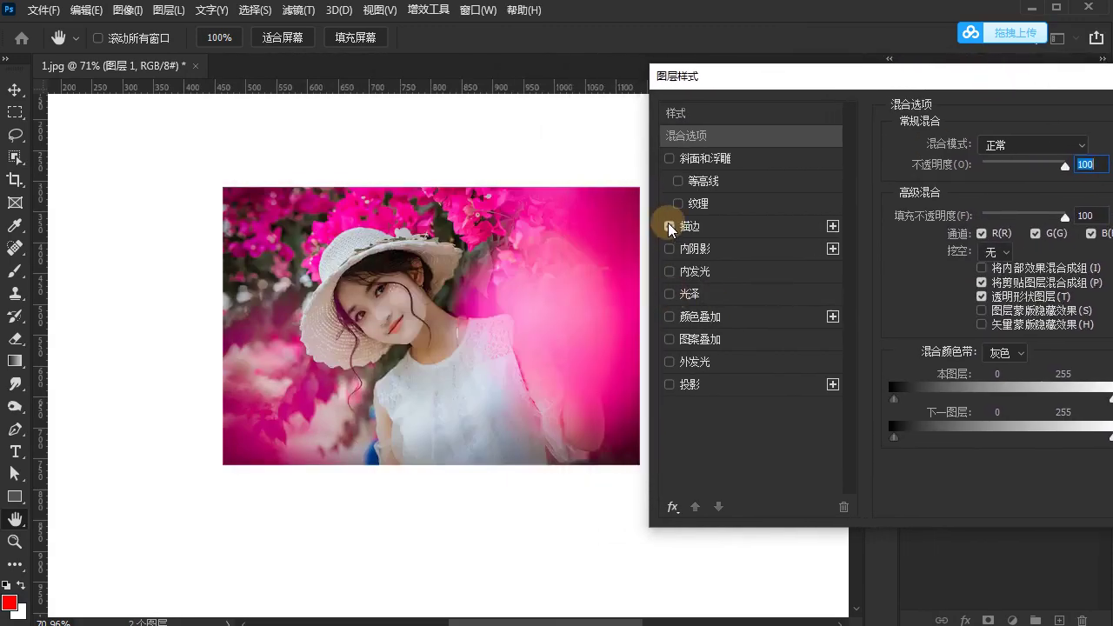
{"action": "left_click_drag", "start_coordinate": [813, 67], "coordinate": [811, 66]}
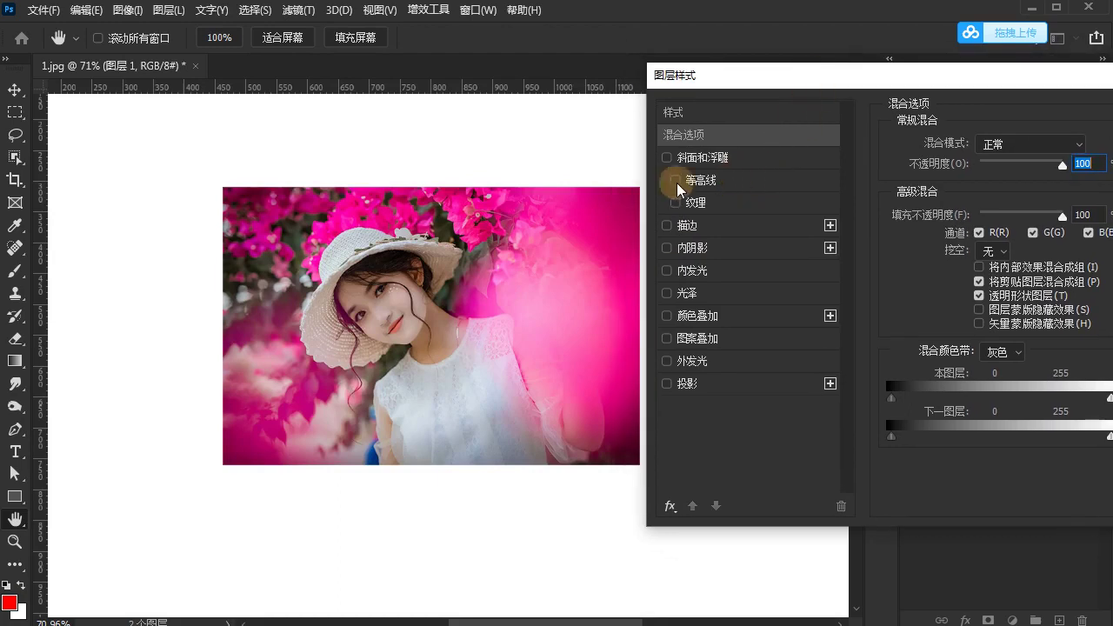
{"action": "mouse_move", "coordinate": [794, 66]}
{"action": "left_mouse_down"}
{"action": "mouse_move", "coordinate": [703, 44]}
{"action": "mouse_move", "coordinate": [743, 71]}
{"action": "mouse_move", "coordinate": [838, 63]}
{"action": "left_mouse_up"}
{"action": "left_click", "coordinate": [612, 217]}
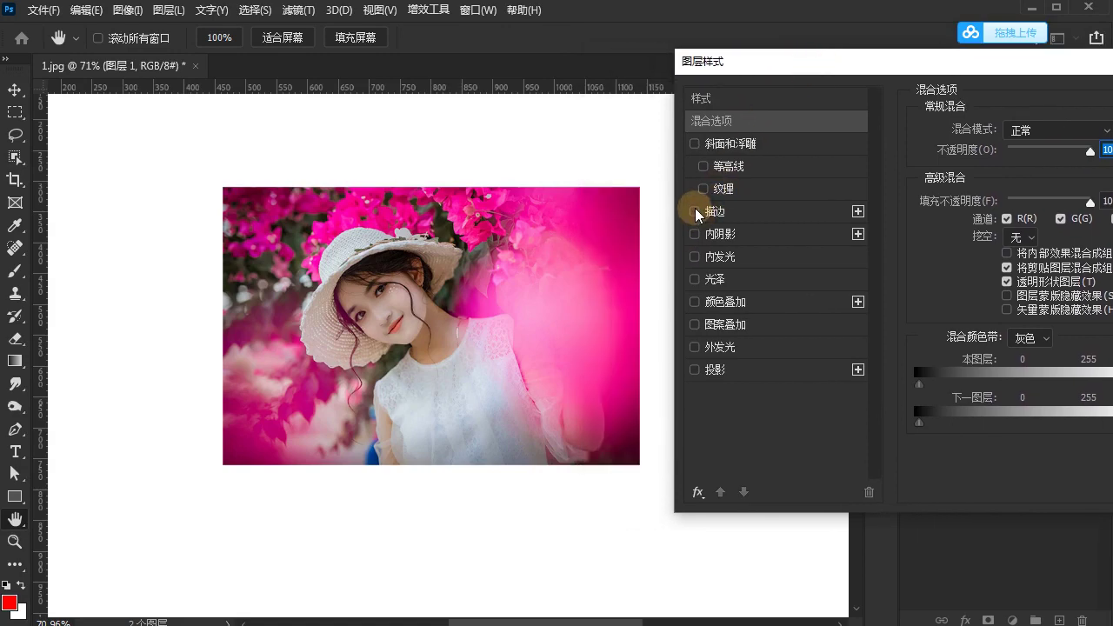
{"action": "left_click", "coordinate": [694, 210]}
{"action": "left_click_drag", "start_coordinate": [892, 61], "coordinate": [838, 54]}
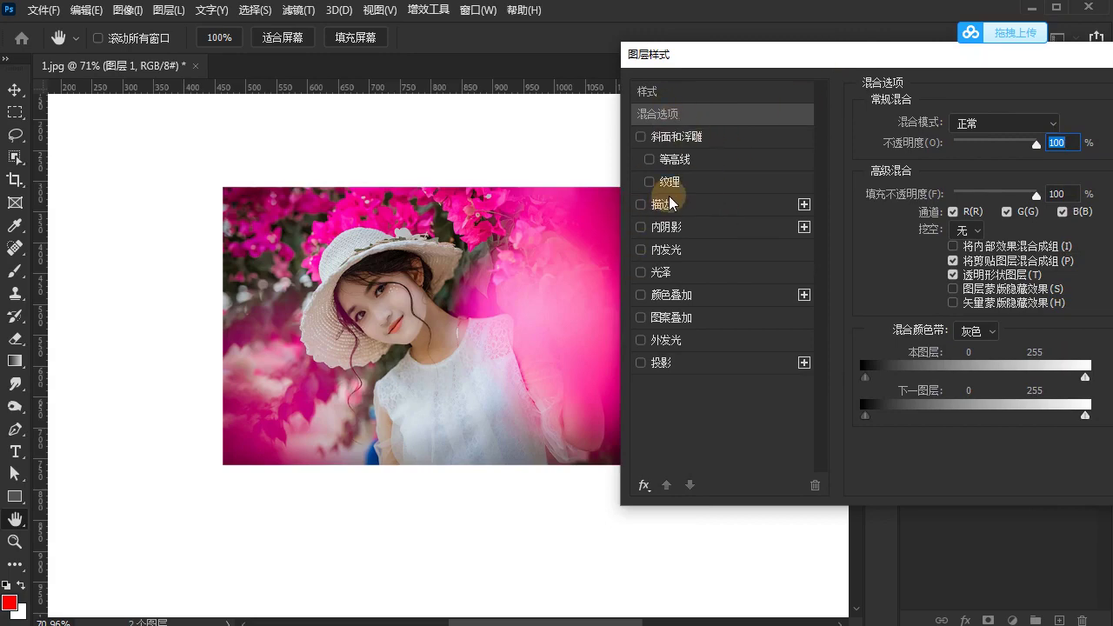
Try Stroke, Inner Shadow, Inner Glow and Satin, then switch the latter three off.
{"action": "left_click", "coordinate": [710, 211]}
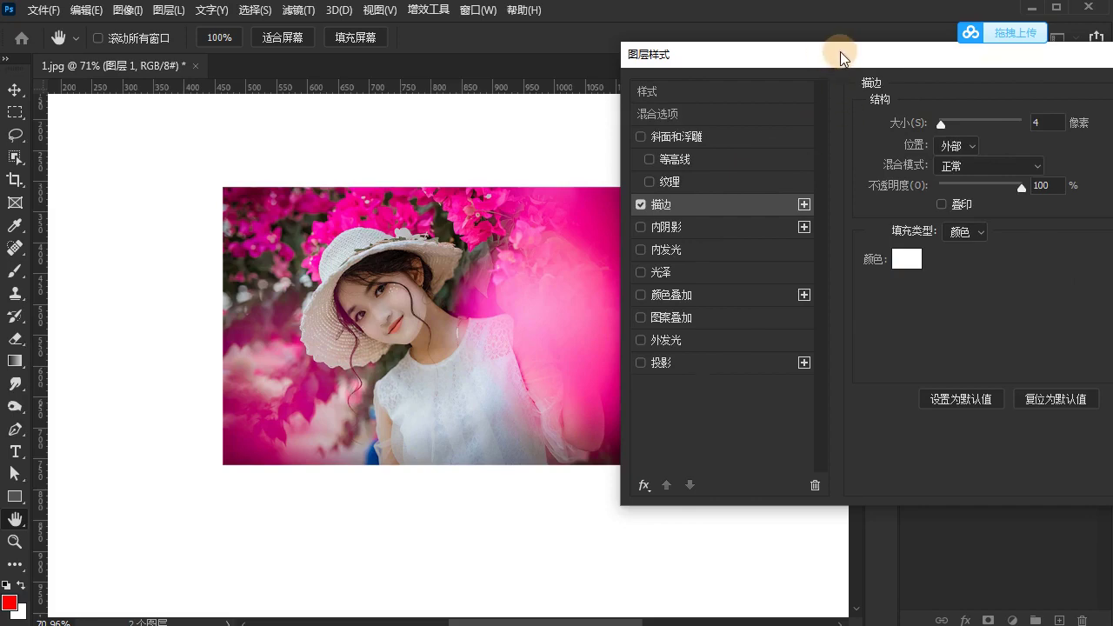
{"action": "left_click_drag", "start_coordinate": [840, 50], "coordinate": [901, 54]}
{"action": "left_click_drag", "start_coordinate": [974, 58], "coordinate": [554, 128]}
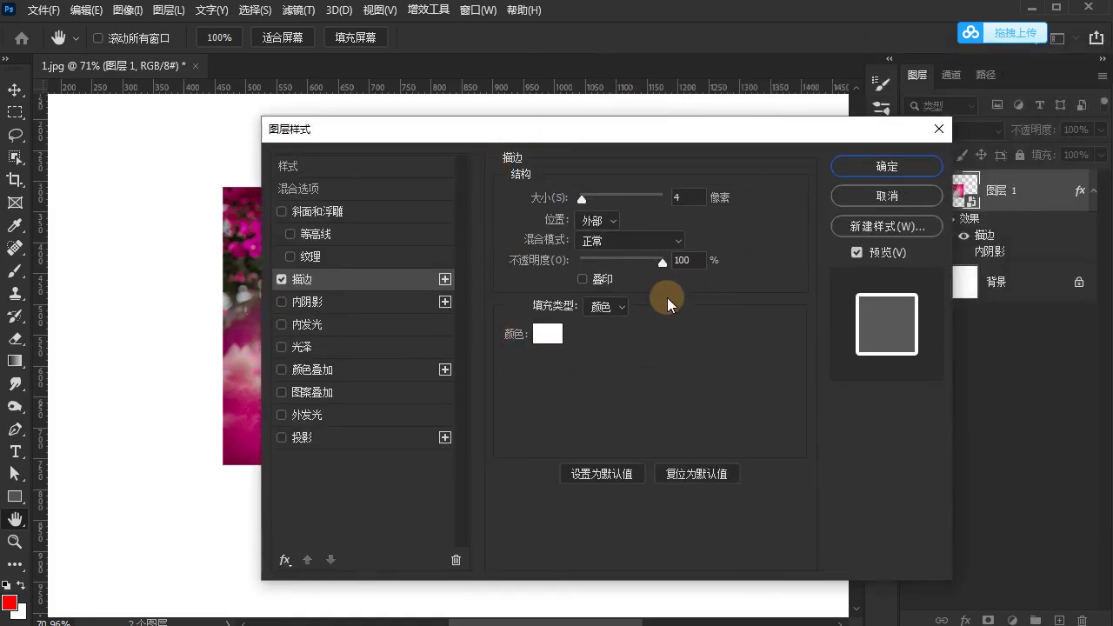
{"action": "left_click", "coordinate": [292, 300]}
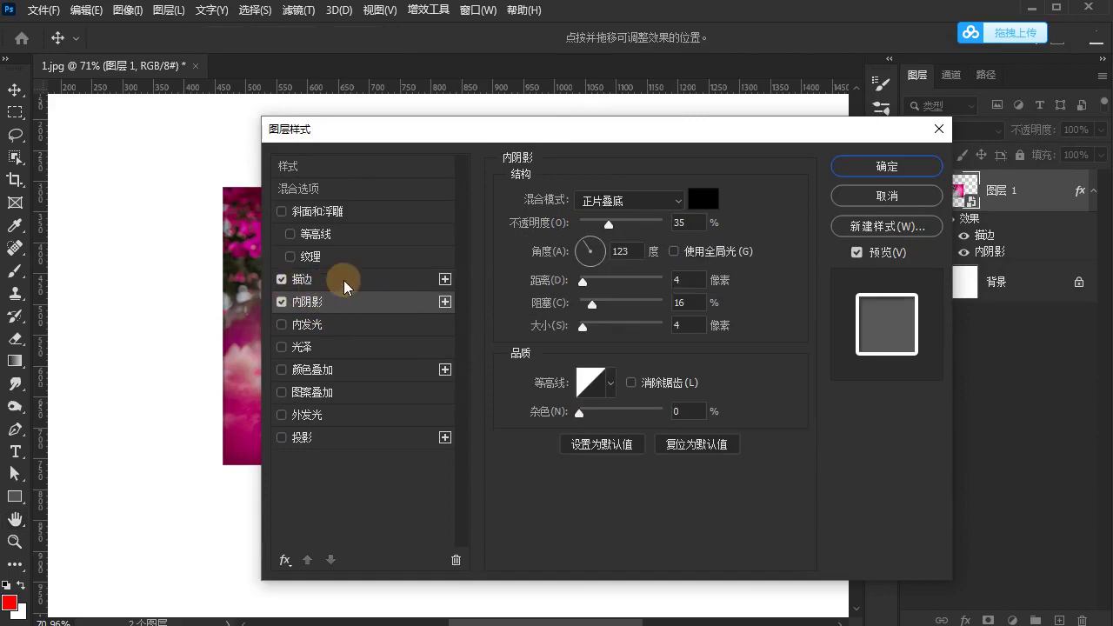
{"action": "left_click", "coordinate": [314, 282]}
{"action": "left_click", "coordinate": [342, 330]}
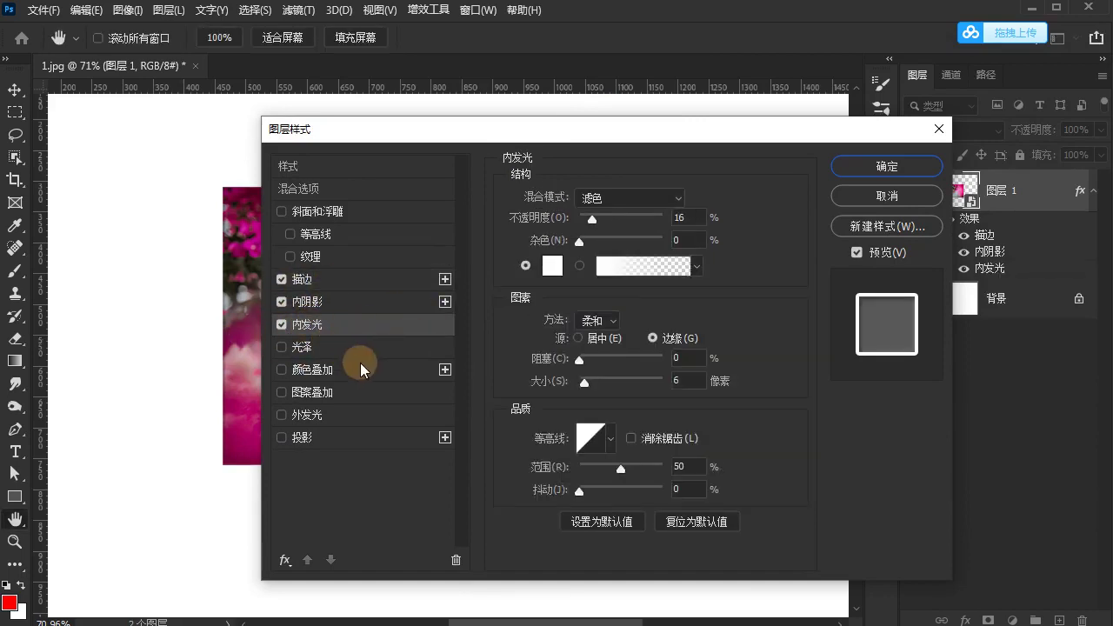
{"action": "left_click", "coordinate": [280, 346]}
{"action": "left_click", "coordinate": [281, 346]}
{"action": "left_click", "coordinate": [281, 324]}
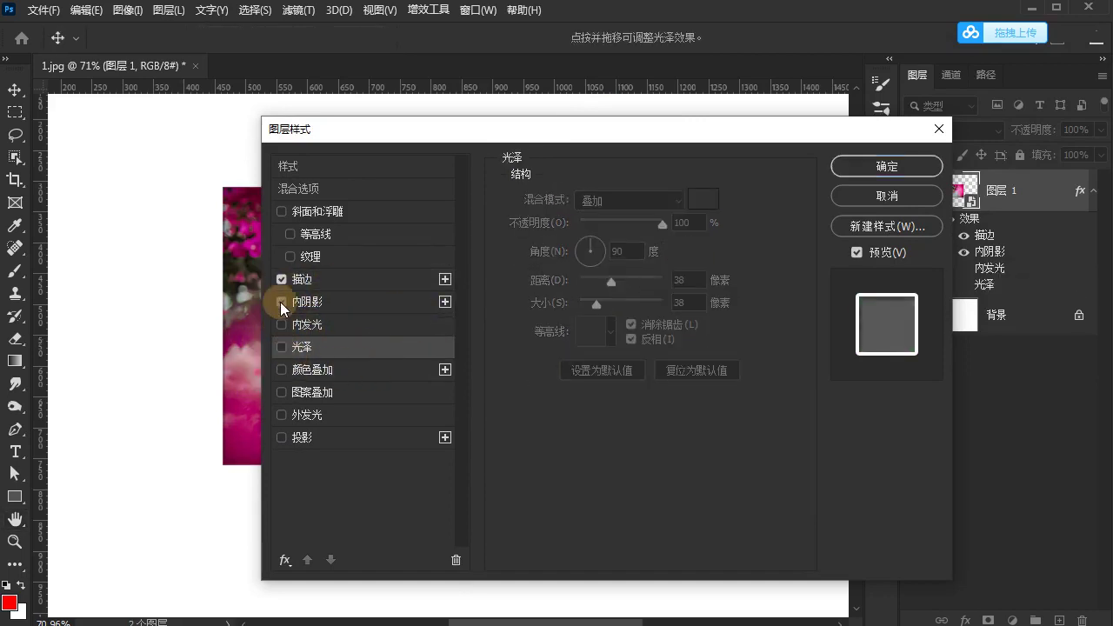
{"action": "left_click", "coordinate": [281, 301]}
Add a second Stroke entry and switch the first Stroke off.
{"action": "left_click", "coordinate": [281, 278]}
{"action": "left_click", "coordinate": [392, 278]}
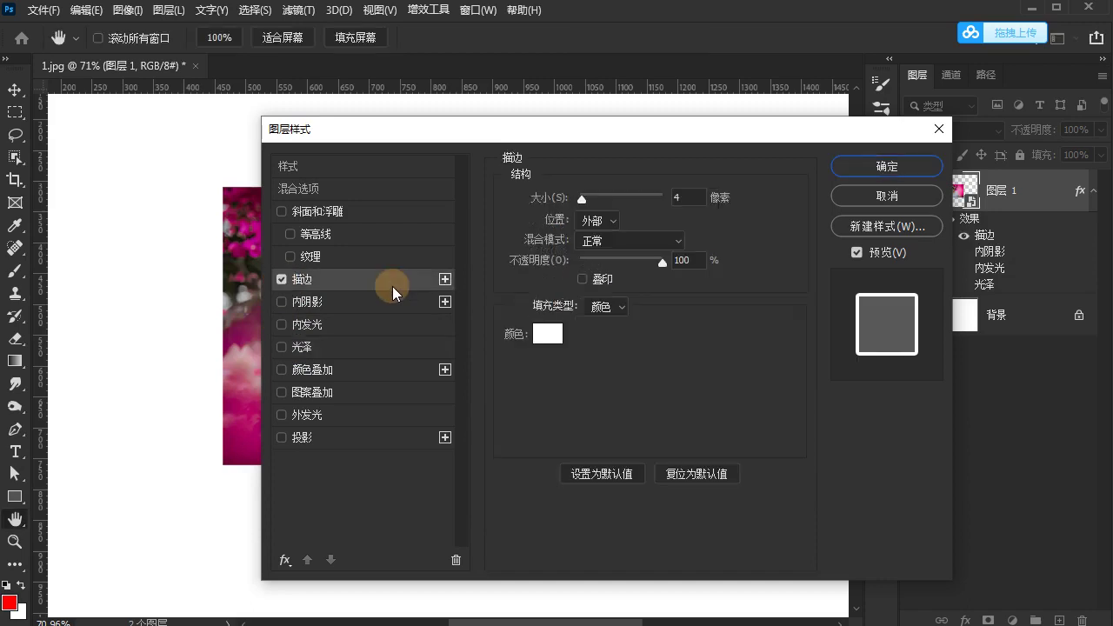
{"action": "left_click", "coordinate": [445, 279]}
{"action": "left_click", "coordinate": [281, 302]}
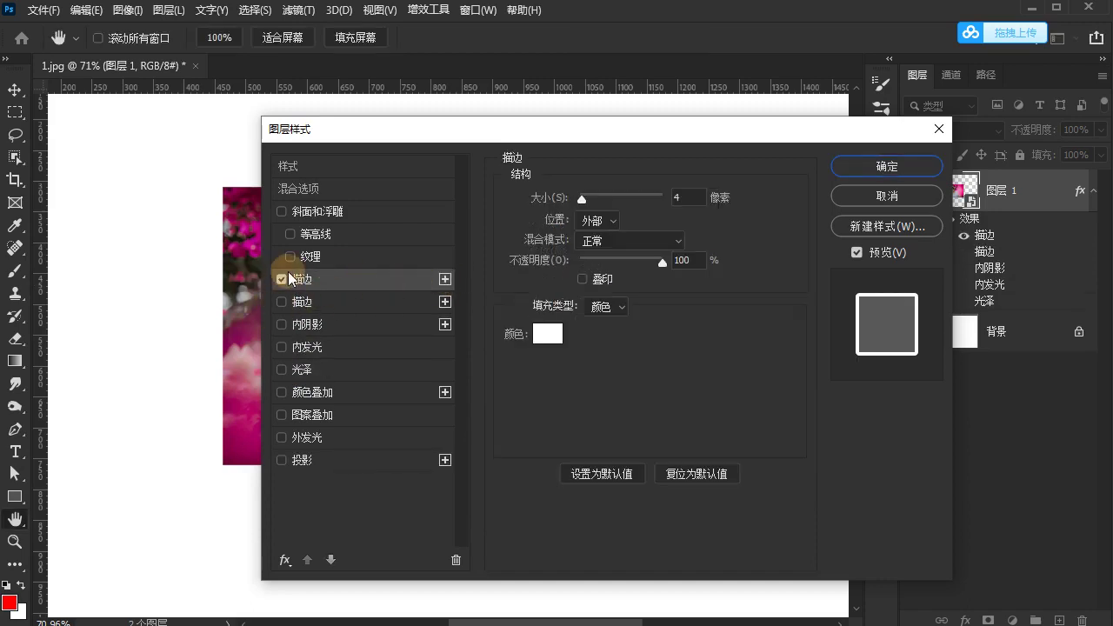
{"action": "left_click", "coordinate": [281, 279]}
{"action": "mouse_move", "coordinate": [541, 141]}
{"action": "left_mouse_down"}
{"action": "mouse_move", "coordinate": [762, 141]}
{"action": "mouse_move", "coordinate": [914, 104]}
{"action": "left_mouse_up"}
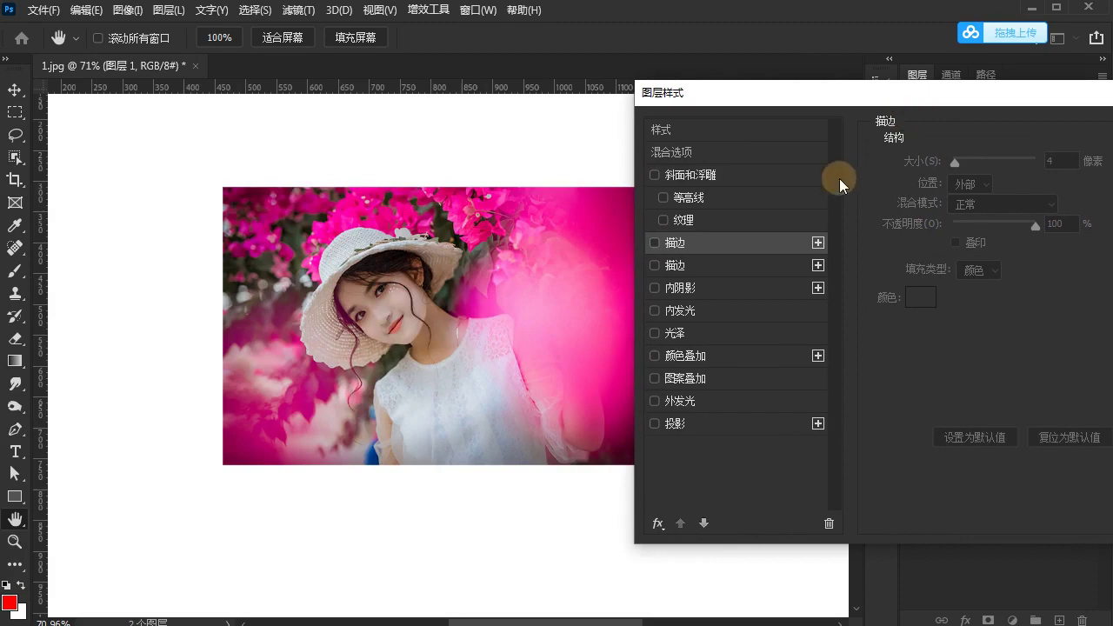
Delete the duplicate Stroke effect and close the add-effect list unchanged.
{"action": "left_click", "coordinate": [720, 246]}
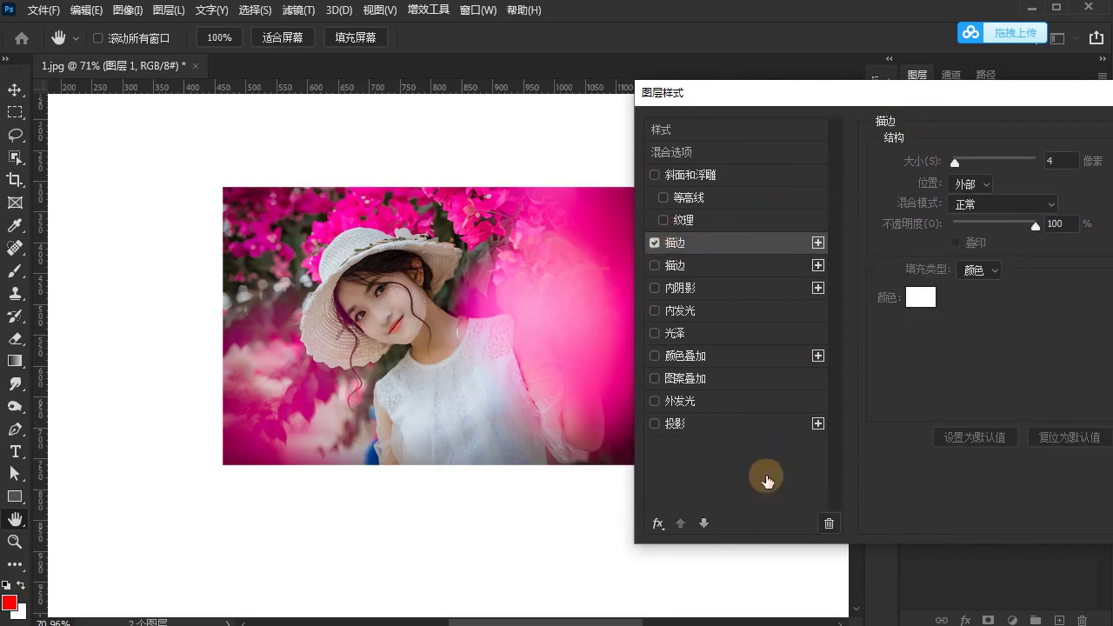
{"action": "left_click", "coordinate": [826, 525]}
{"action": "left_click", "coordinate": [658, 523]}
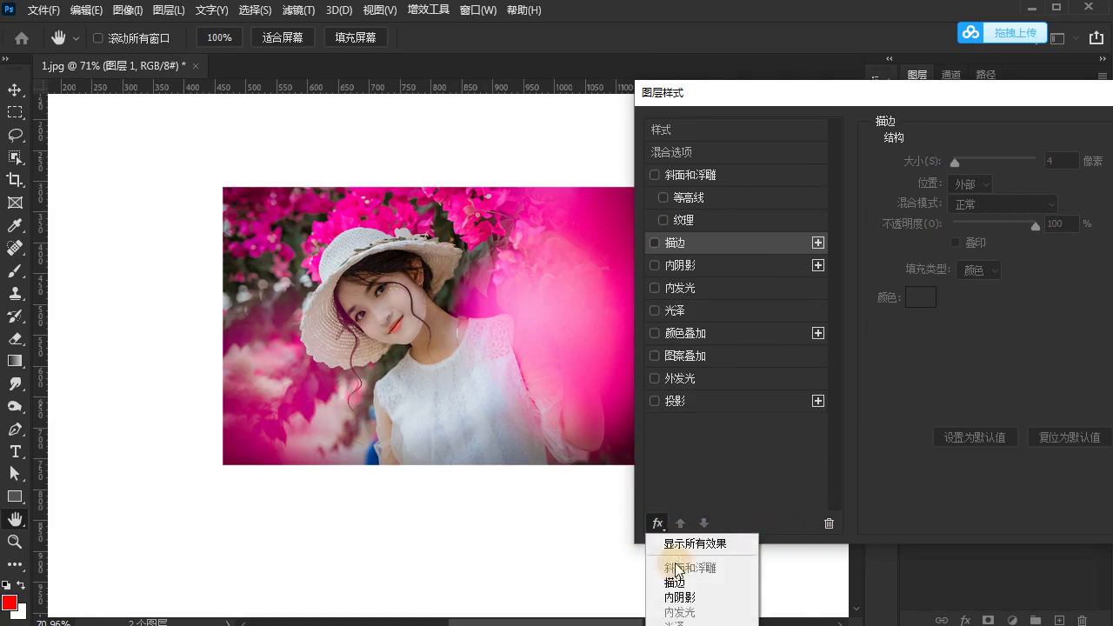
{"action": "left_click_drag", "start_coordinate": [769, 92], "coordinate": [725, 10]}
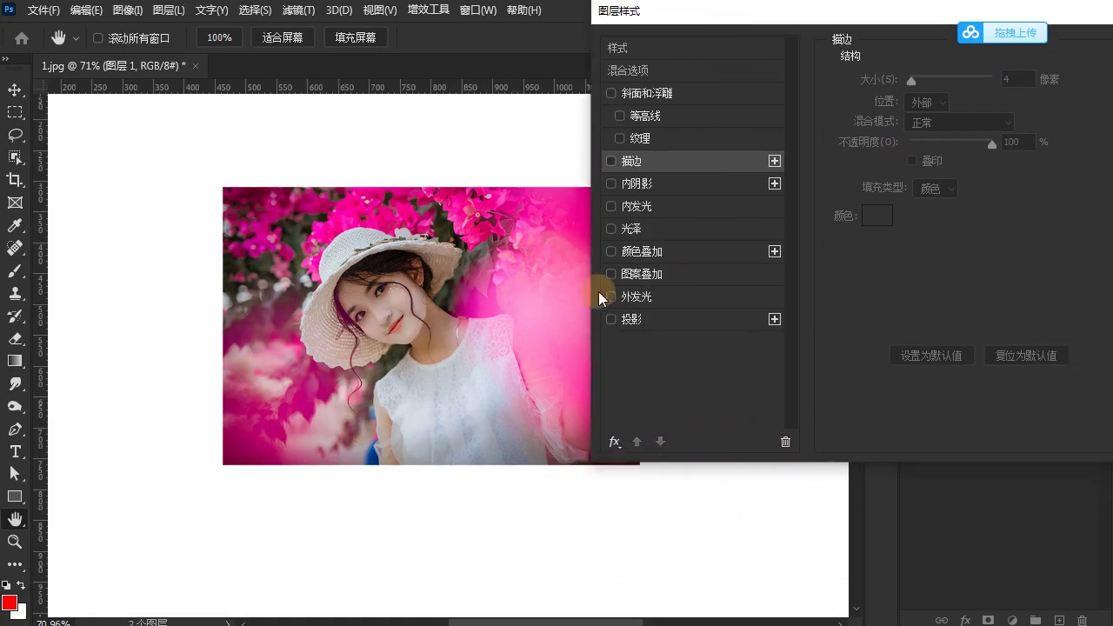
{"action": "left_click", "coordinate": [614, 441]}
{"action": "left_click", "coordinate": [718, 383]}
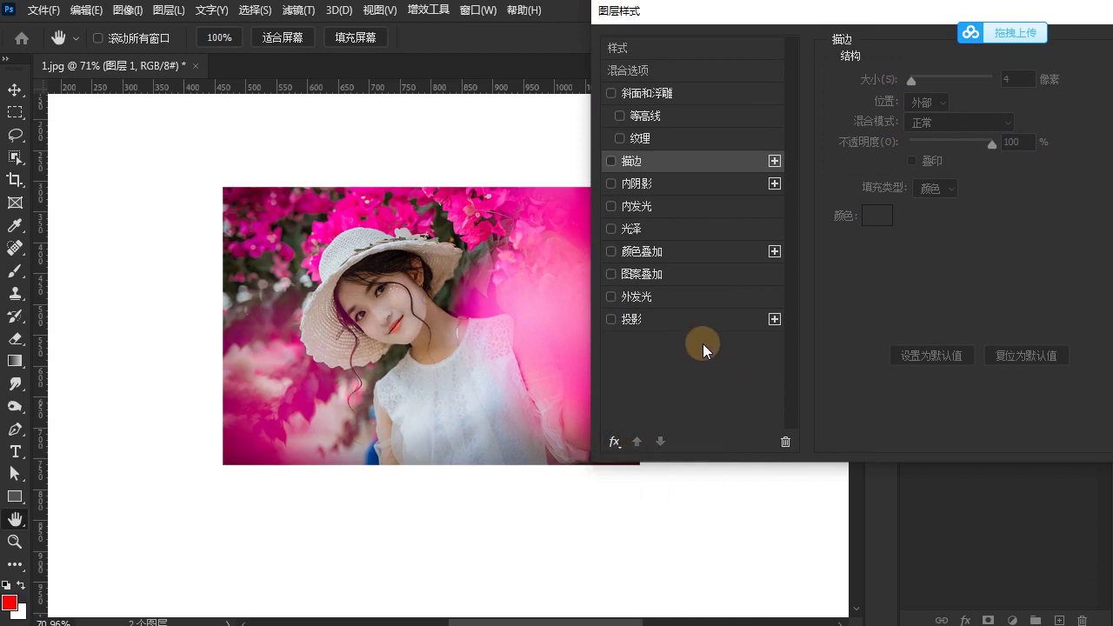
{"action": "mouse_move", "coordinate": [746, 31]}
{"action": "left_mouse_down"}
{"action": "mouse_move", "coordinate": [777, 39]}
{"action": "mouse_move", "coordinate": [849, 100]}
{"action": "left_mouse_up"}
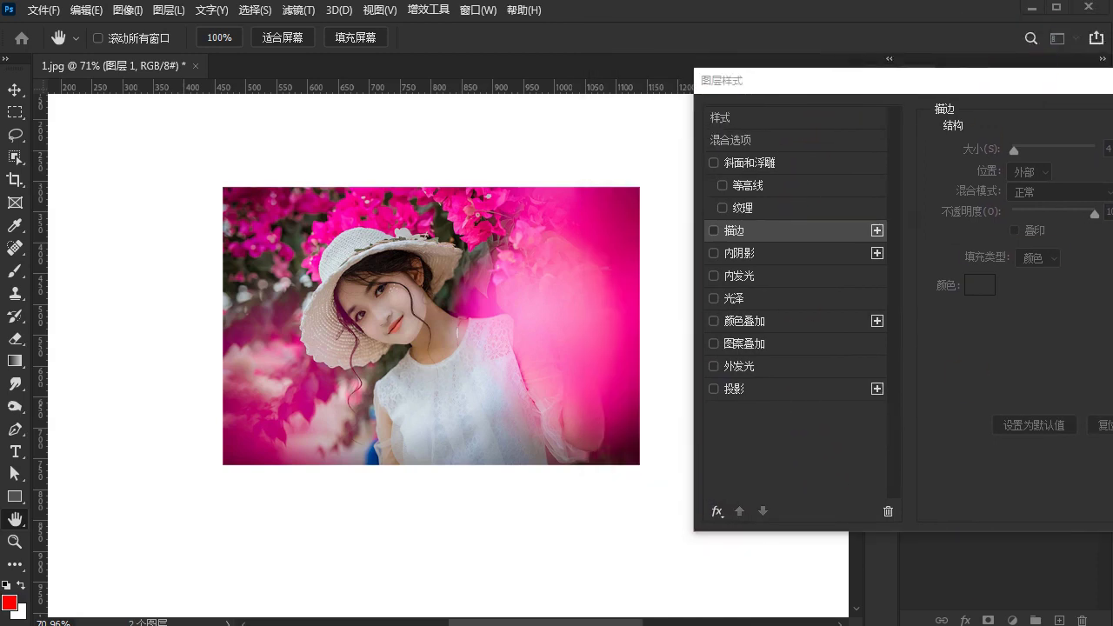
Enable the remaining 4 px outside Stroke and move the dialog off the photo.
{"action": "left_click", "coordinate": [714, 230]}
{"action": "left_click_drag", "start_coordinate": [913, 87], "coordinate": [745, 101]}
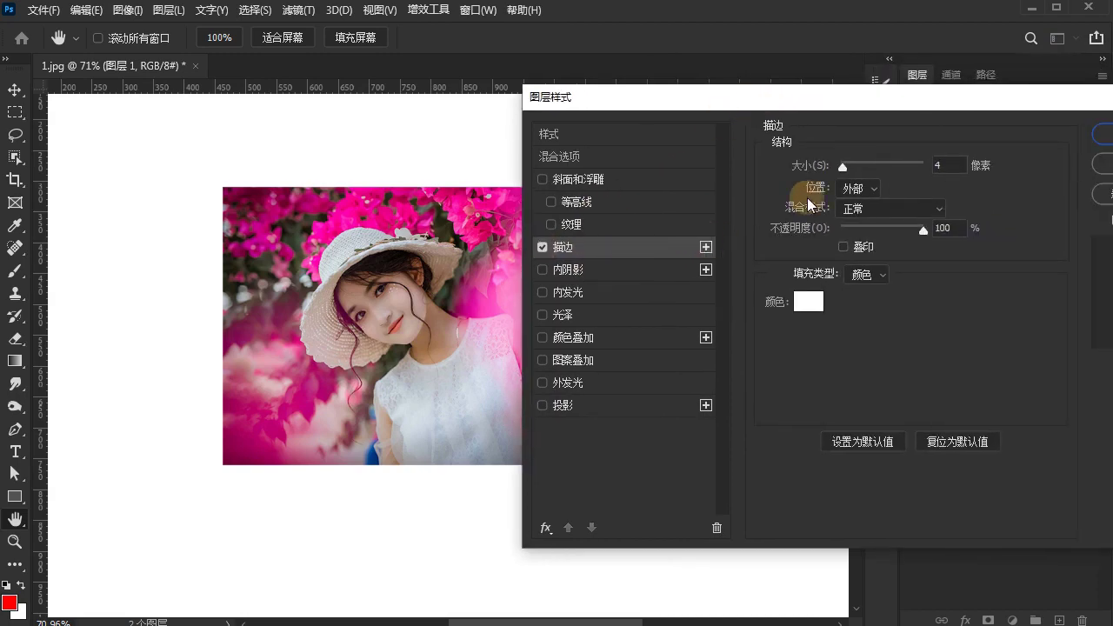
{"action": "mouse_move", "coordinate": [905, 104]}
{"action": "left_mouse_down"}
{"action": "mouse_move", "coordinate": [925, 135]}
{"action": "mouse_move", "coordinate": [518, 143]}
{"action": "left_mouse_up"}
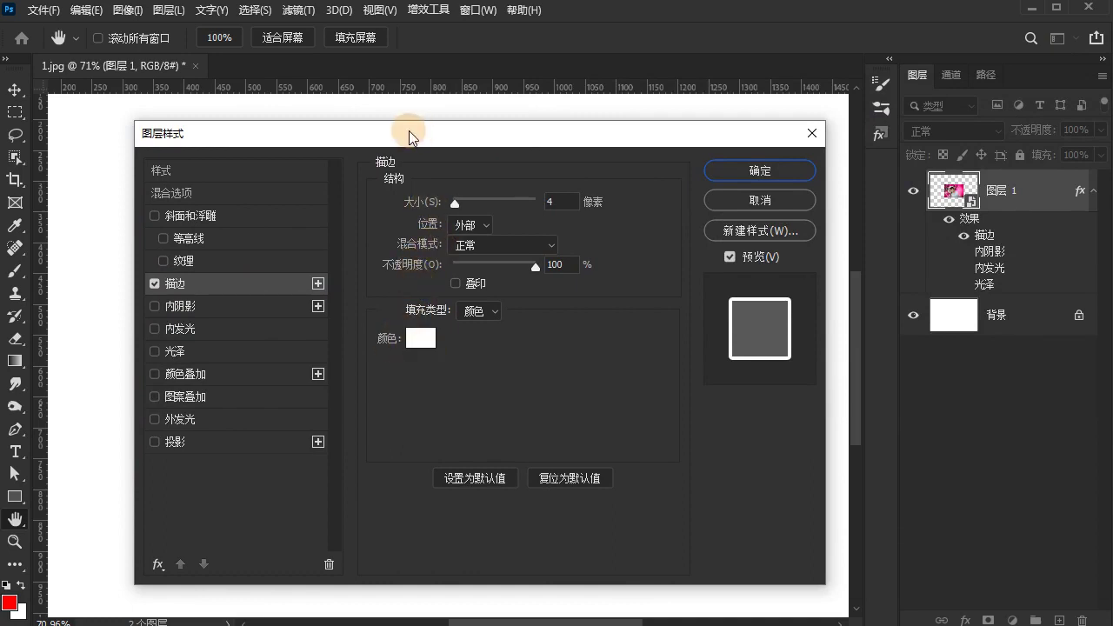
{"action": "left_click_drag", "start_coordinate": [412, 129], "coordinate": [956, 89]}
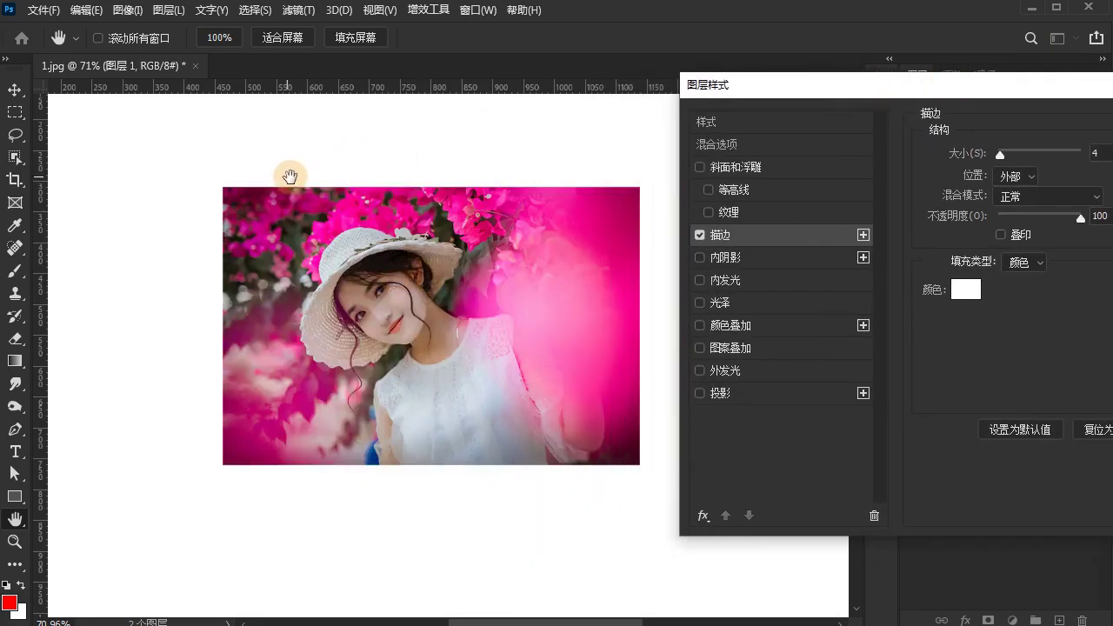
Set the stroke colour to bright blue (000cff) in the Color Picker.
{"action": "left_click", "coordinate": [959, 291]}
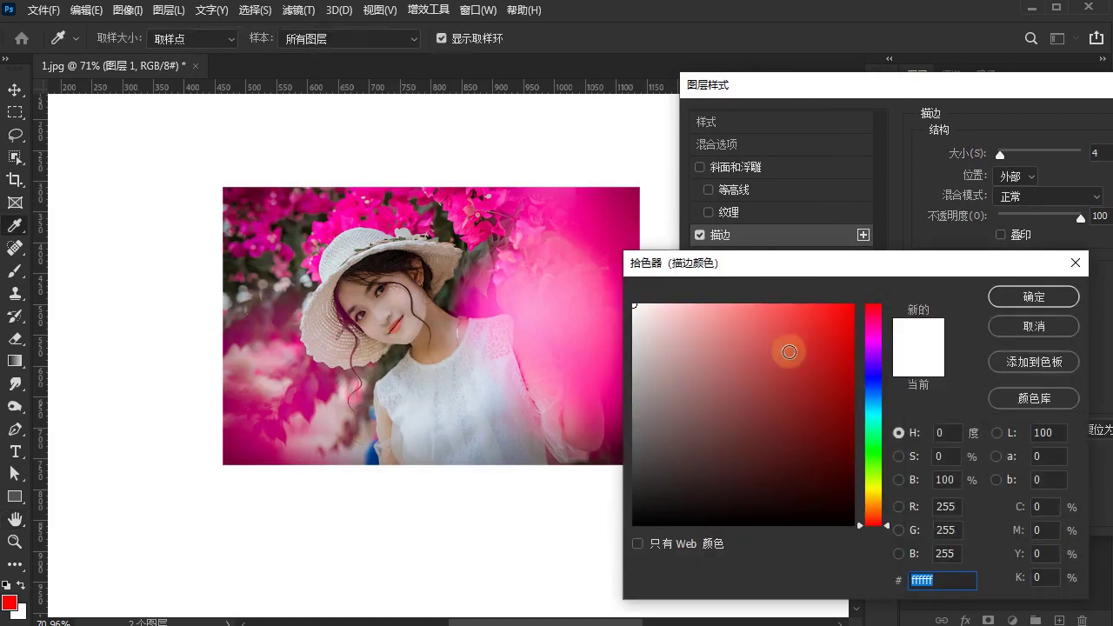
{"action": "left_click", "coordinate": [874, 375]}
{"action": "left_click", "coordinate": [852, 305]}
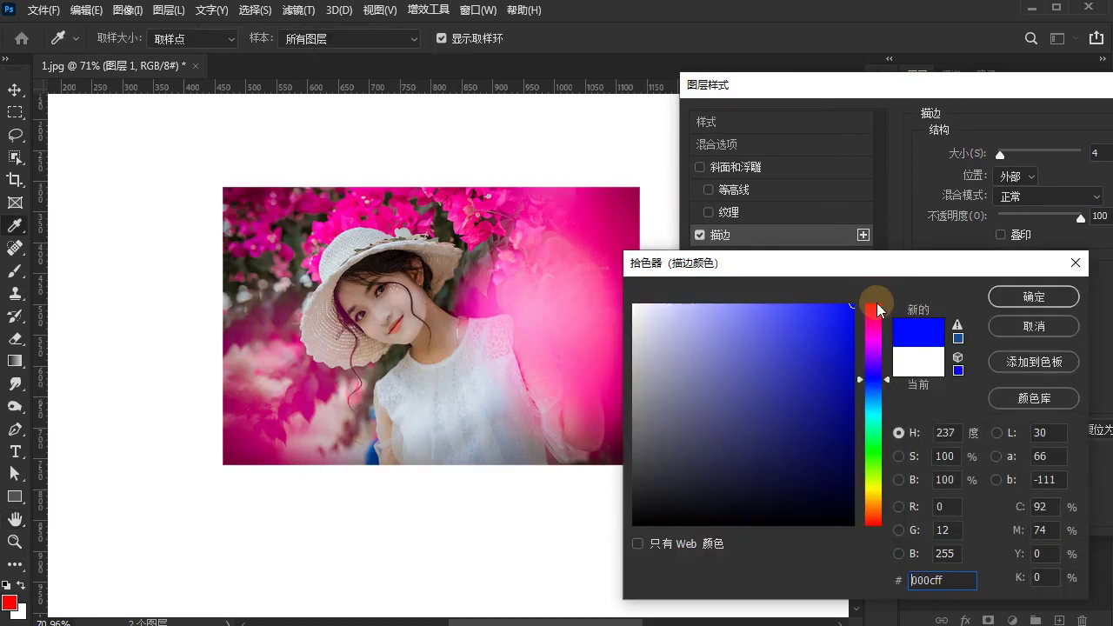
{"action": "left_click", "coordinate": [1045, 304]}
{"action": "left_click_drag", "start_coordinate": [910, 83], "coordinate": [835, 132]}
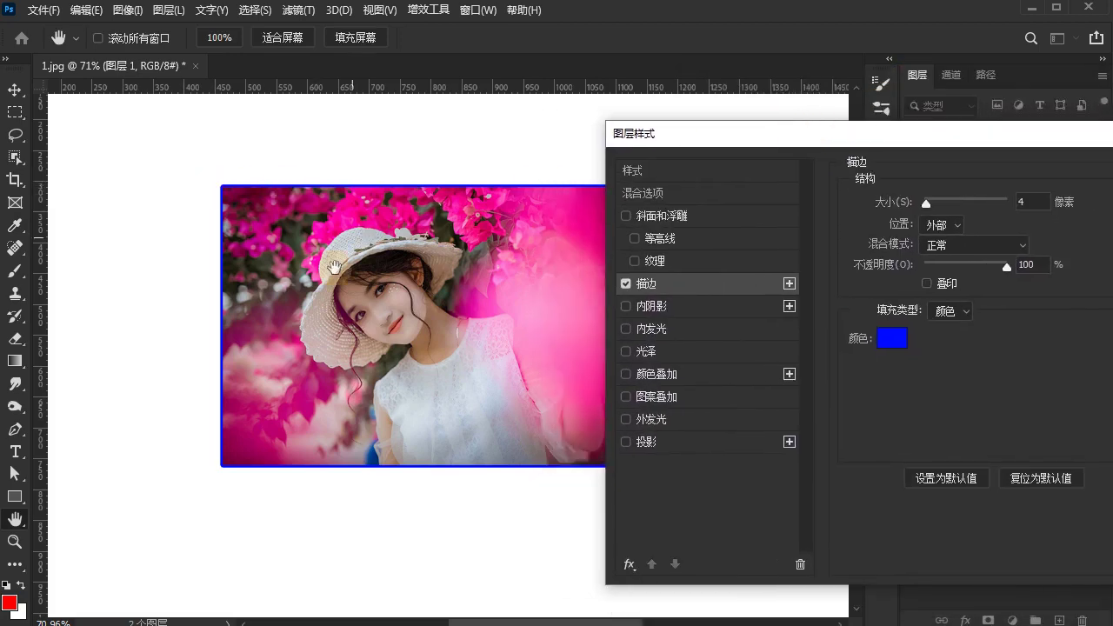
Apply the layer style and inspect the photo's thin blue border.
{"action": "scroll", "coordinate": [232, 348], "scroll_direction": "up", "scroll_amount": 2}
{"action": "scroll", "coordinate": [211, 340], "scroll_direction": "up", "scroll_amount": 3}
{"action": "scroll", "coordinate": [187, 321], "scroll_direction": "up", "scroll_amount": 3}
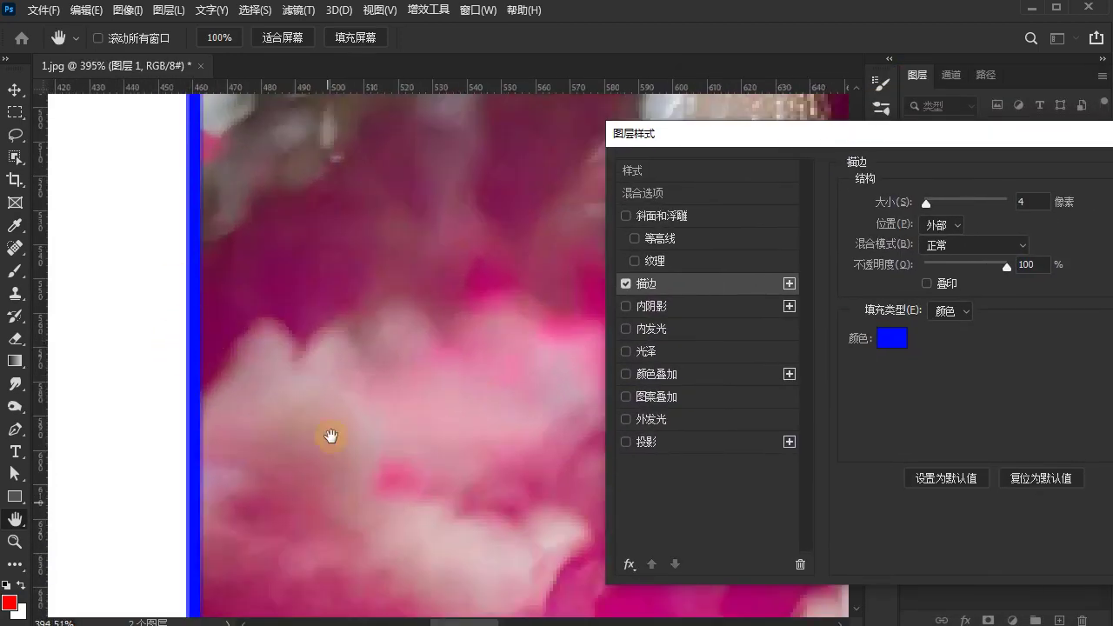
{"action": "key", "text": "Return"}
{"action": "scroll", "coordinate": [276, 342], "scroll_direction": "down", "scroll_amount": 3}
{"action": "scroll", "coordinate": [229, 298], "scroll_direction": "down", "scroll_amount": 3}
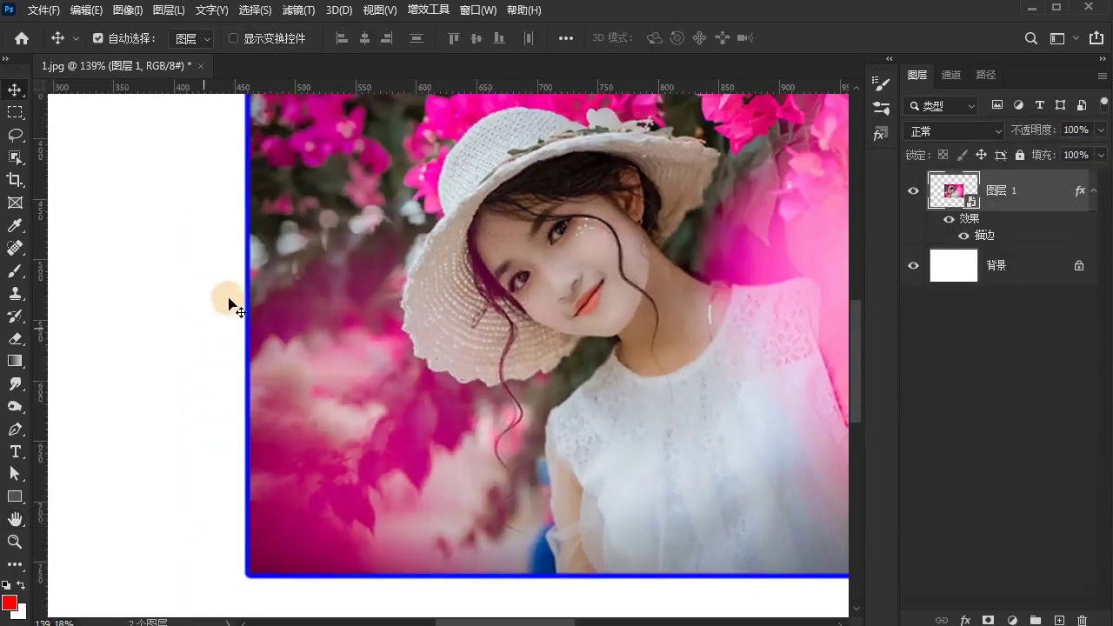
{"action": "scroll", "coordinate": [260, 347], "scroll_direction": "down", "scroll_amount": 2}
{"action": "scroll", "coordinate": [317, 450], "scroll_direction": "down", "scroll_amount": 1}
{"action": "scroll", "coordinate": [469, 400], "scroll_direction": "up", "scroll_amount": 1}
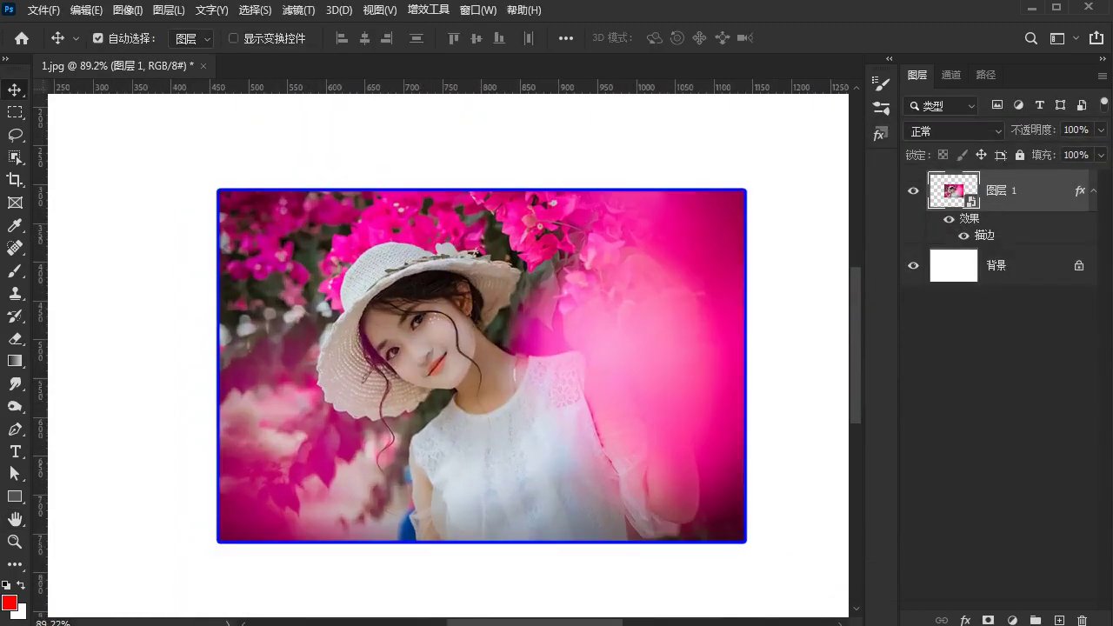
{"action": "scroll", "coordinate": [228, 270], "scroll_direction": "up", "scroll_amount": 1}
{"action": "scroll", "coordinate": [307, 331], "scroll_direction": "down", "scroll_amount": 2}
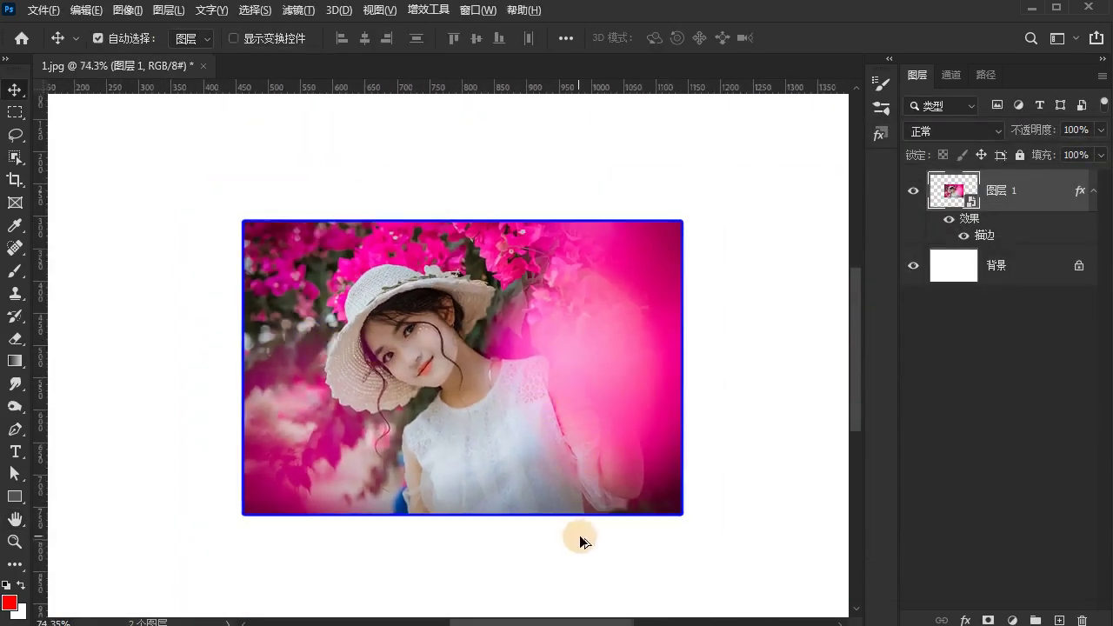
{"action": "scroll", "coordinate": [579, 535], "scroll_direction": "up", "scroll_amount": 1}
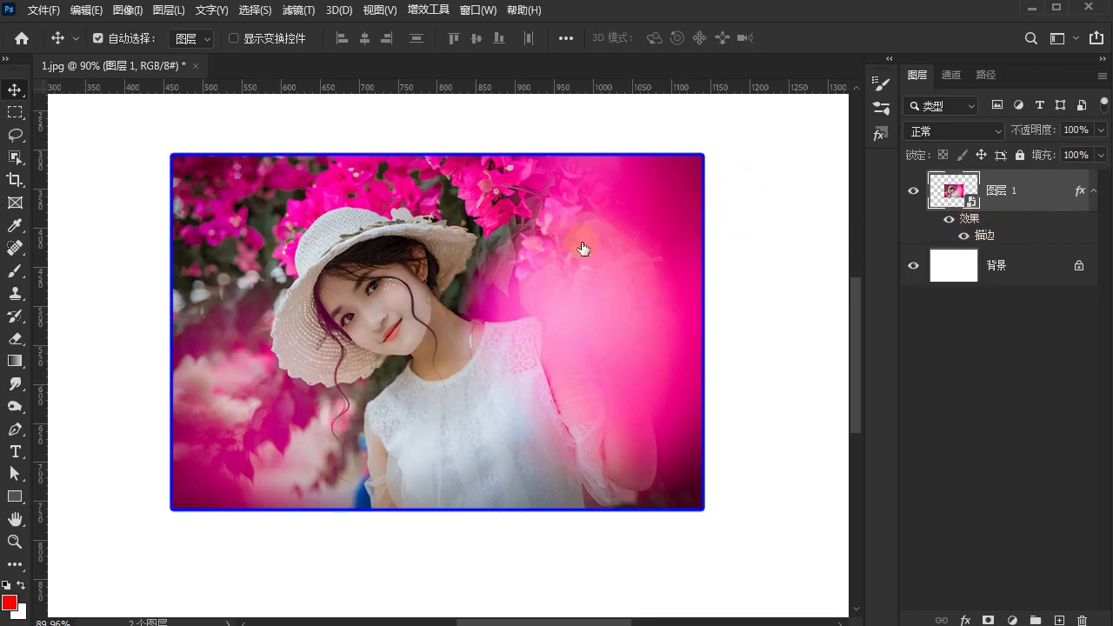
Reopen the layer's Stroke settings and thicken the blue stroke.
{"action": "double_click", "coordinate": [526, 221]}
{"action": "left_click_drag", "start_coordinate": [619, 139], "coordinate": [827, 95]}
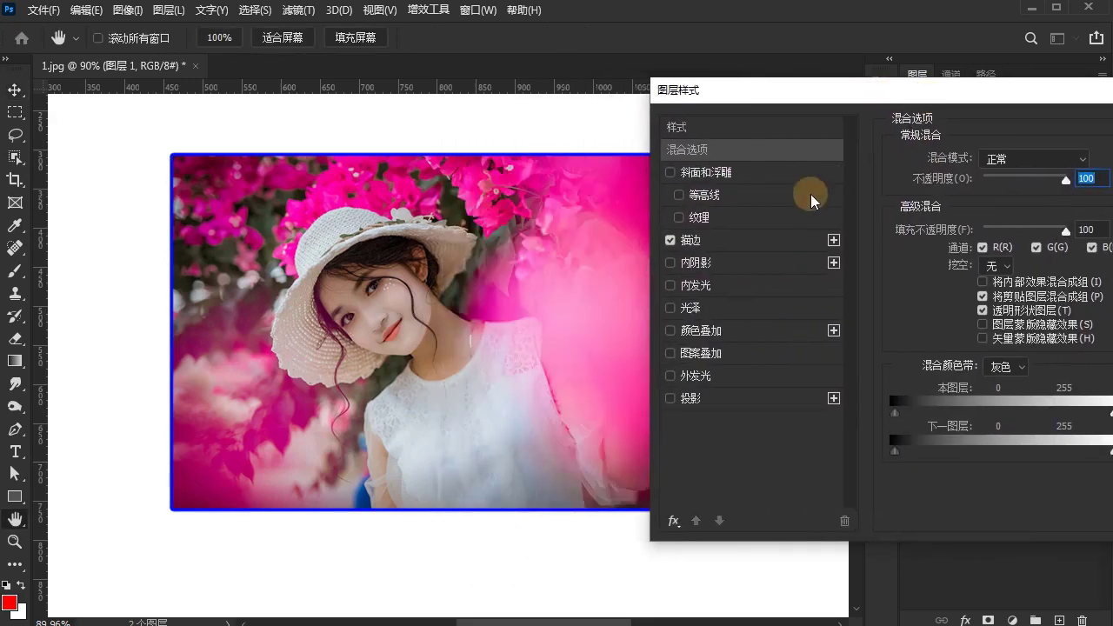
{"action": "left_click", "coordinate": [757, 240]}
{"action": "left_click_drag", "start_coordinate": [961, 91], "coordinate": [437, 353]}
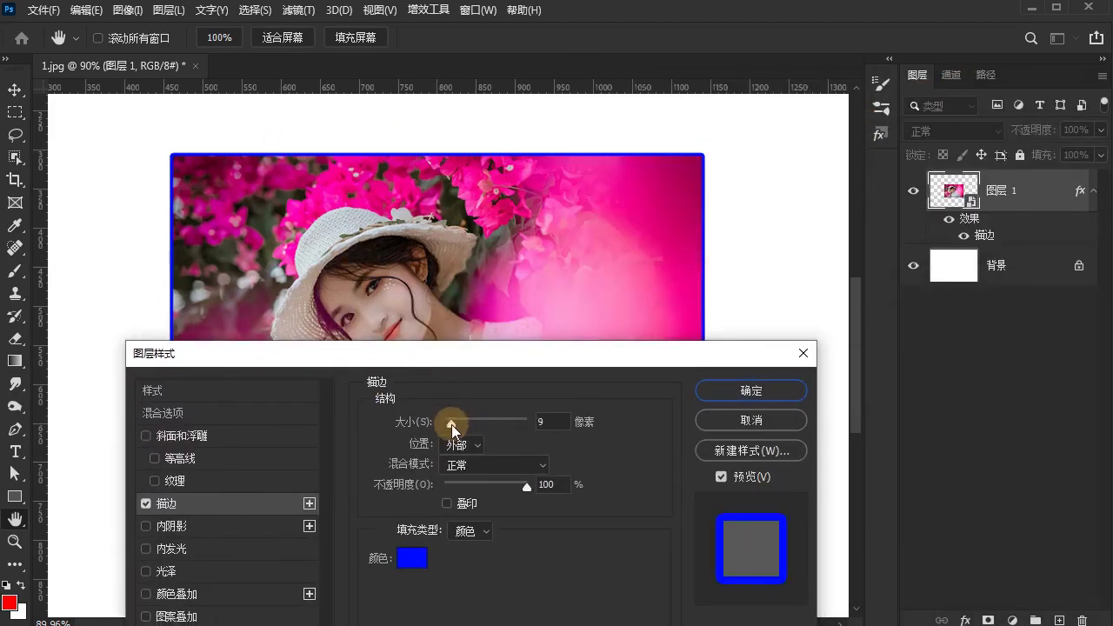
{"action": "mouse_move", "coordinate": [452, 425]}
{"action": "left_mouse_down"}
{"action": "mouse_move", "coordinate": [483, 422]}
{"action": "mouse_move", "coordinate": [460, 420]}
{"action": "mouse_move", "coordinate": [471, 418]}
{"action": "left_mouse_up"}
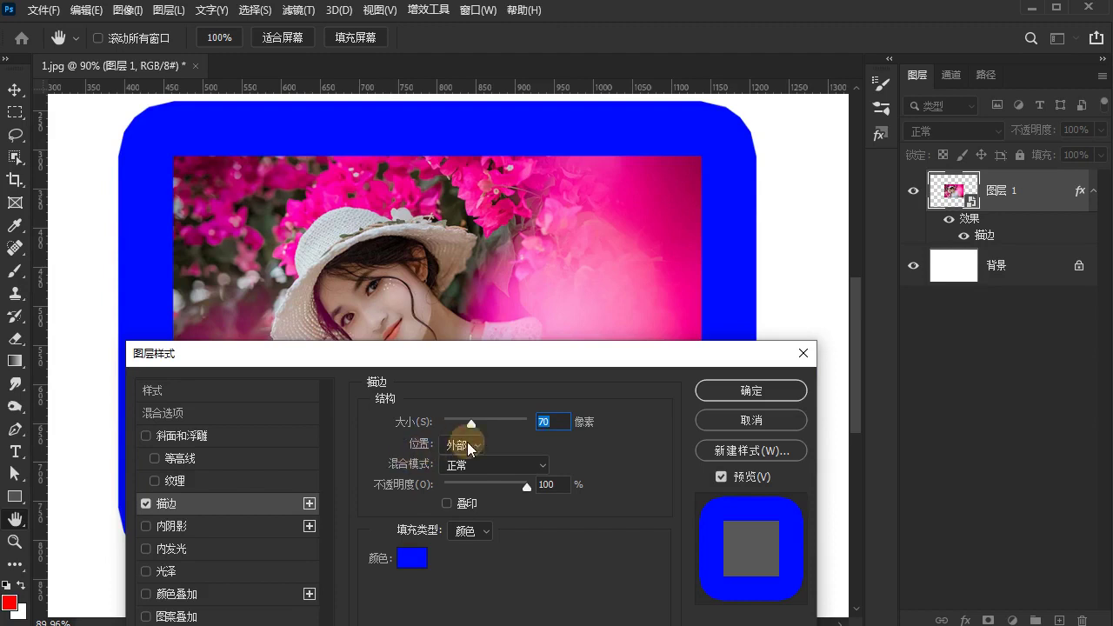
Try the Inside position, then centre the stroke at 43 px.
{"action": "left_click", "coordinate": [467, 445]}
{"action": "left_click", "coordinate": [467, 477]}
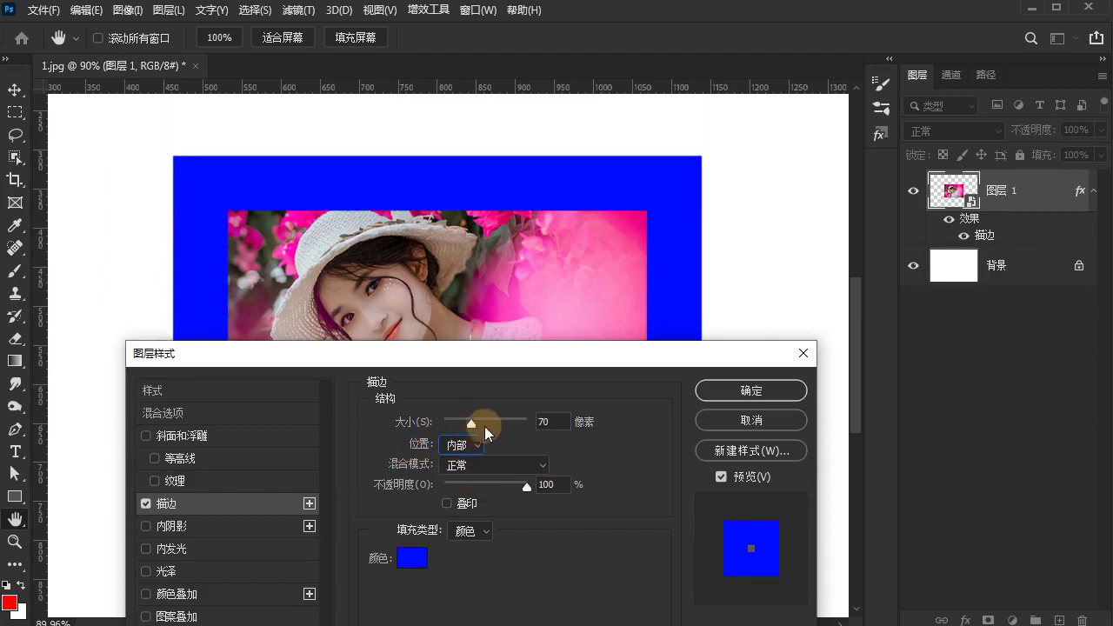
{"action": "mouse_move", "coordinate": [471, 423]}
{"action": "left_mouse_down"}
{"action": "mouse_move", "coordinate": [459, 425]}
{"action": "mouse_move", "coordinate": [507, 422]}
{"action": "mouse_move", "coordinate": [463, 423]}
{"action": "left_mouse_up"}
{"action": "left_click", "coordinate": [464, 447]}
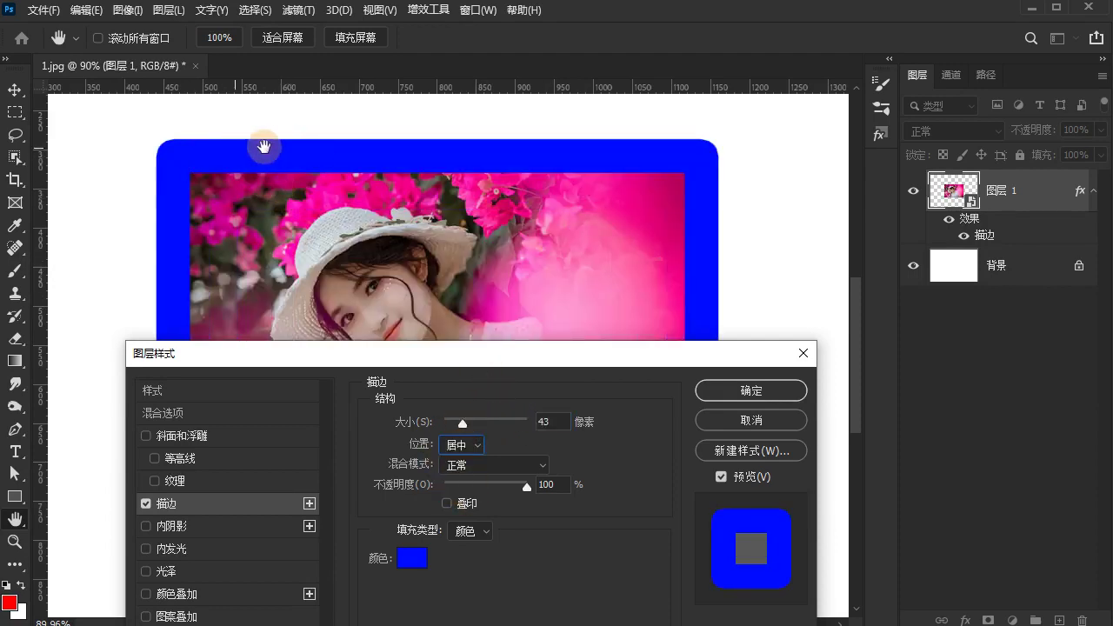
Mark the centred stroke's band and outward extent with red annotations.
{"action": "mouse_move", "coordinate": [458, 353]}
{"action": "left_mouse_down"}
{"action": "mouse_move", "coordinate": [581, 130]}
{"action": "mouse_move", "coordinate": [458, 389]}
{"action": "left_mouse_up"}
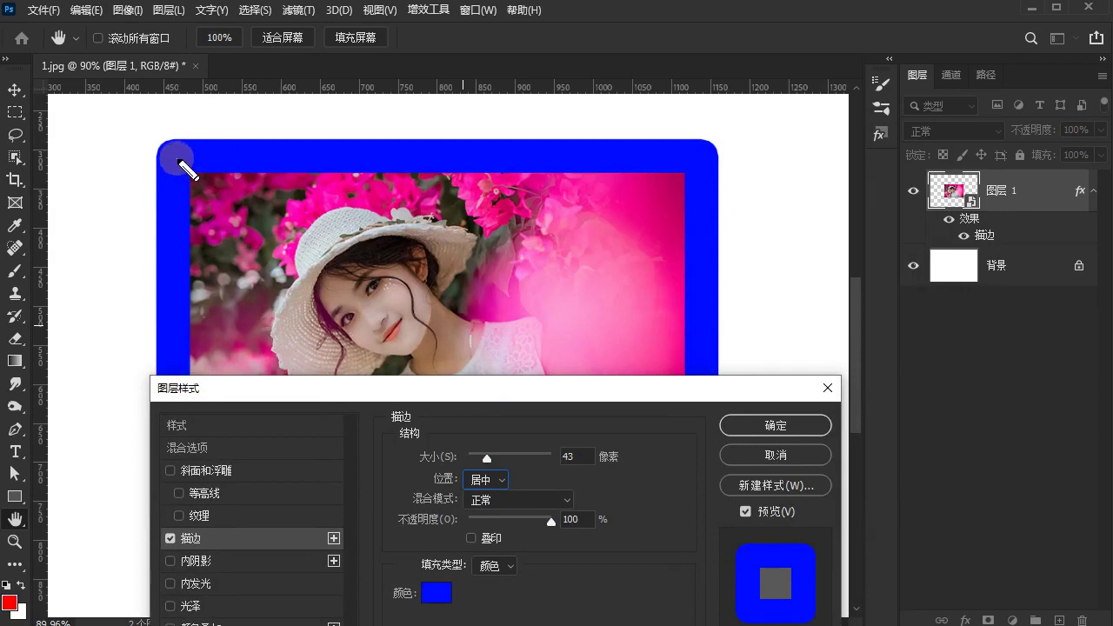
{"action": "mouse_move", "coordinate": [178, 159]}
{"action": "left_mouse_down"}
{"action": "mouse_move", "coordinate": [462, 151]}
{"action": "mouse_move", "coordinate": [684, 165]}
{"action": "left_mouse_up"}
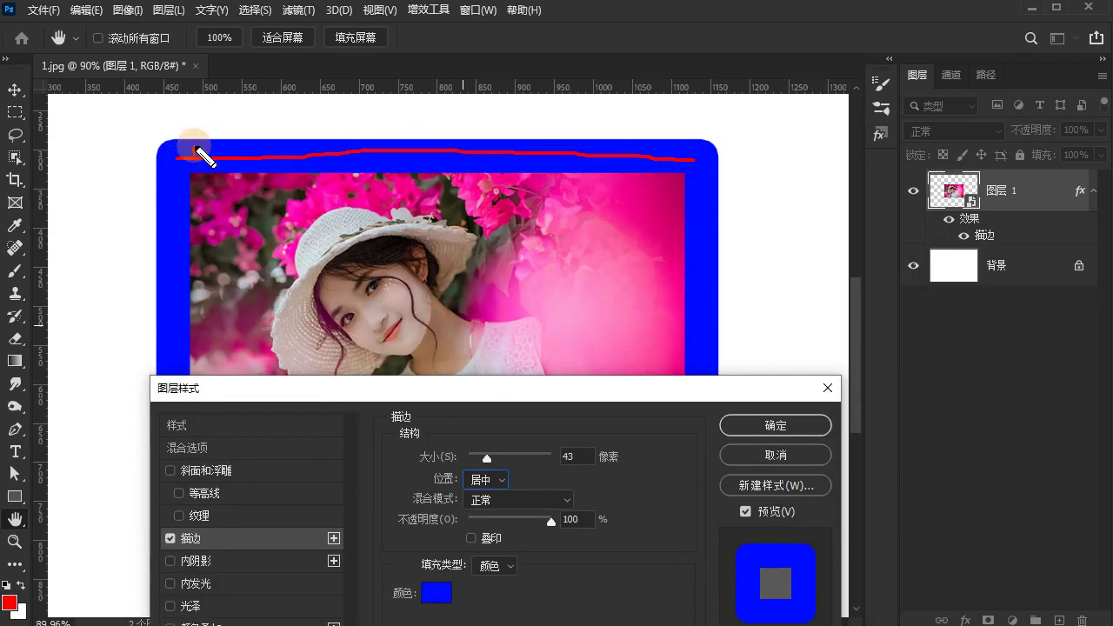
{"action": "left_click_drag", "start_coordinate": [194, 151], "coordinate": [193, 118]}
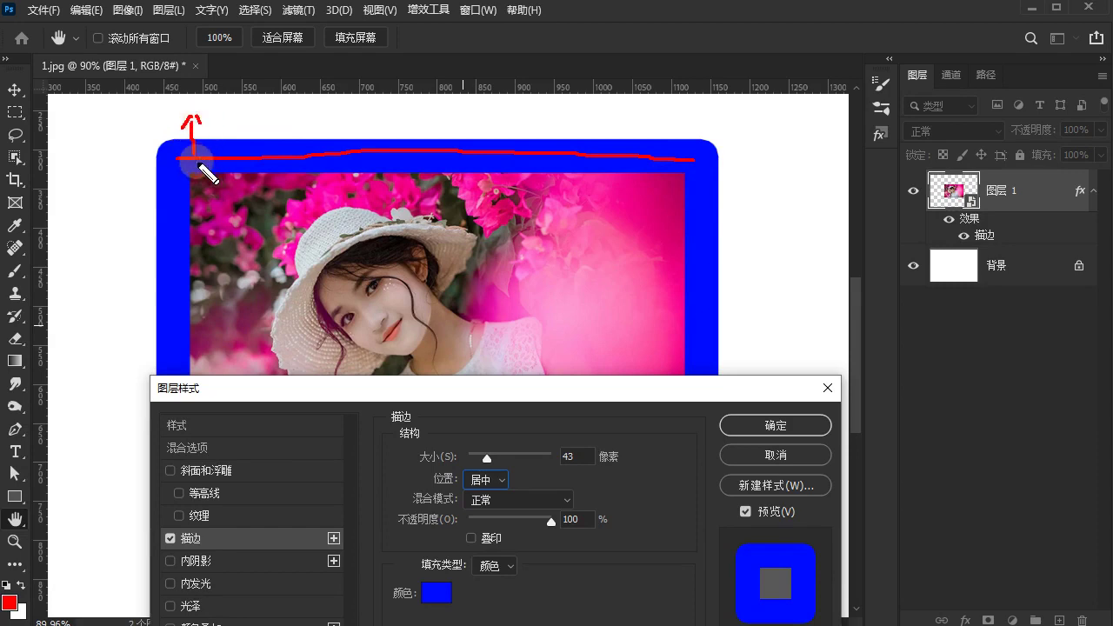
Try stroke sizes 2 and 152 px, then set a 46 px outside stroke.
{"action": "right_click", "coordinate": [494, 487]}
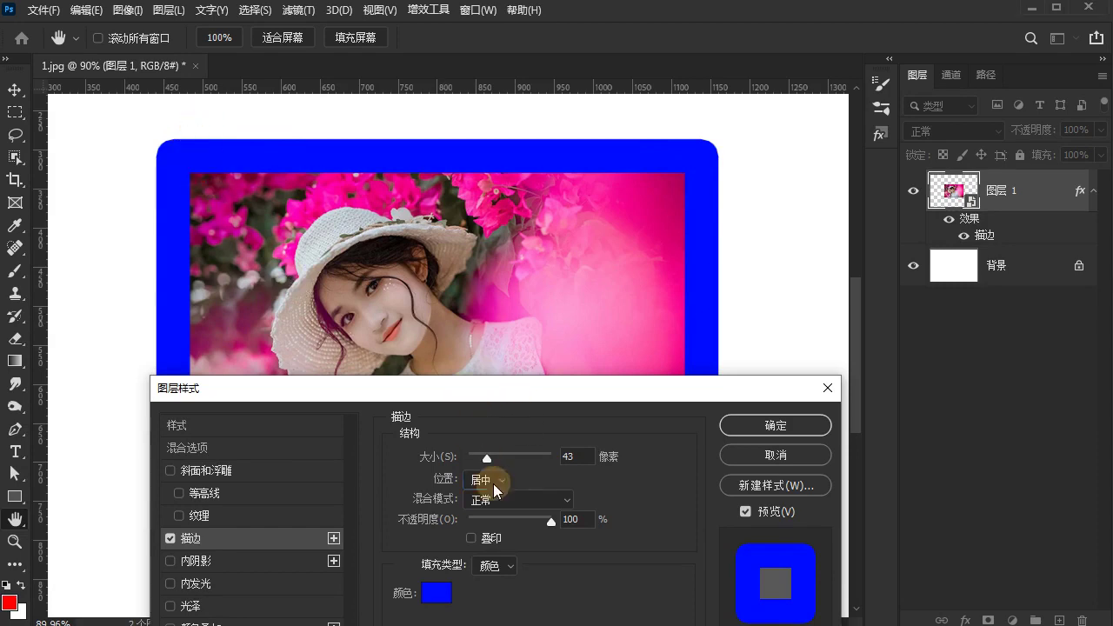
{"action": "left_click_drag", "start_coordinate": [484, 452], "coordinate": [468, 450]}
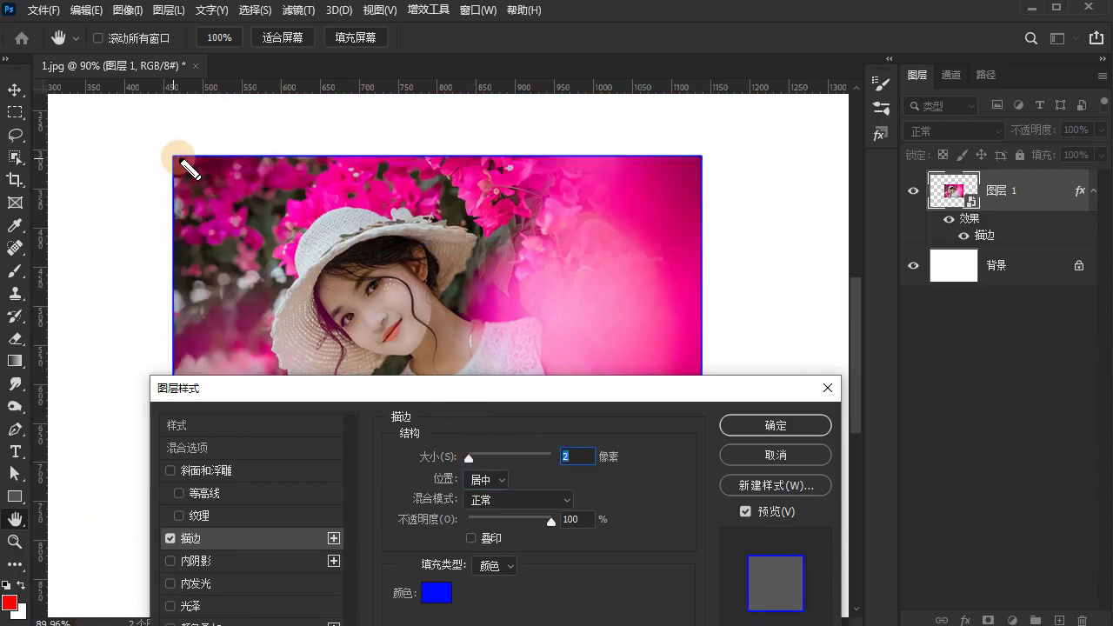
{"action": "mouse_move", "coordinate": [474, 462]}
{"action": "left_mouse_down"}
{"action": "mouse_move", "coordinate": [521, 459]}
{"action": "mouse_move", "coordinate": [488, 458]}
{"action": "left_mouse_up"}
{"action": "left_click", "coordinate": [487, 479]}
{"action": "mouse_move", "coordinate": [174, 120]}
{"action": "left_mouse_down"}
{"action": "mouse_move", "coordinate": [141, 142]}
{"action": "mouse_move", "coordinate": [124, 212]}
{"action": "mouse_move", "coordinate": [162, 136]}
{"action": "left_mouse_up"}
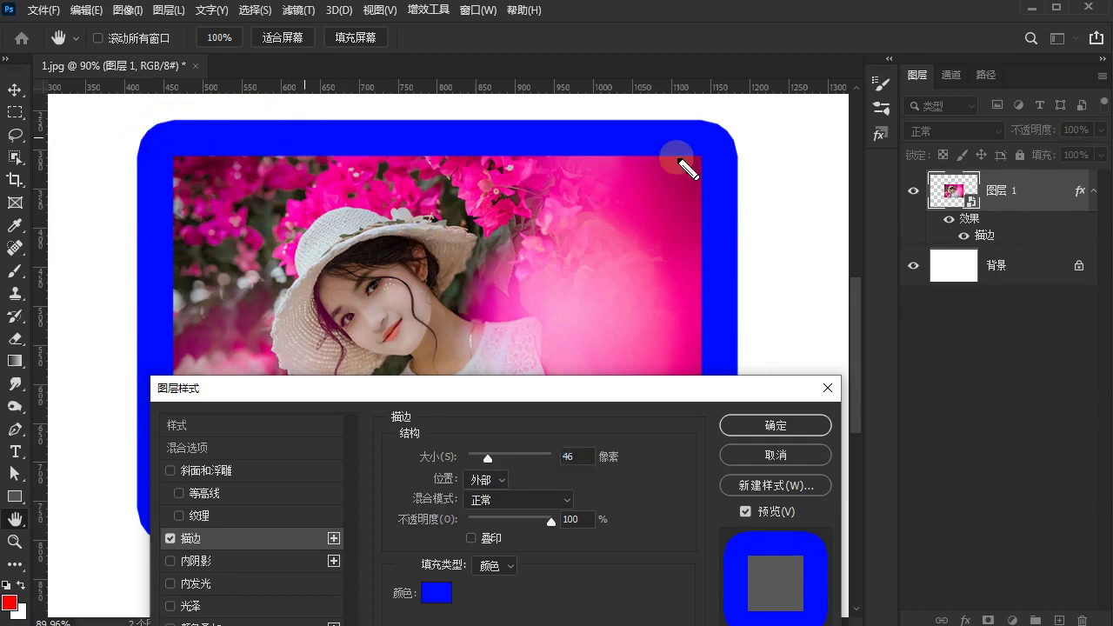
{"action": "mouse_move", "coordinate": [691, 121]}
{"action": "left_mouse_down"}
{"action": "mouse_move", "coordinate": [757, 153]}
{"action": "mouse_move", "coordinate": [749, 195]}
{"action": "left_mouse_up"}
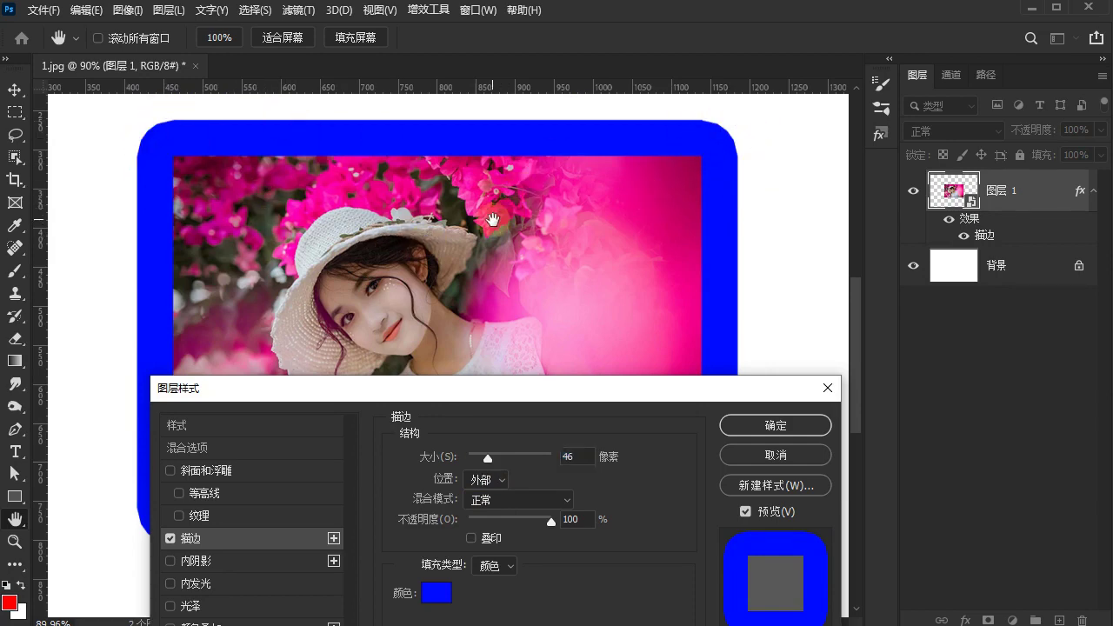
Keep the stroke blend mode Normal and restore its opacity to 100% after lowering it.
{"action": "left_click", "coordinate": [518, 502]}
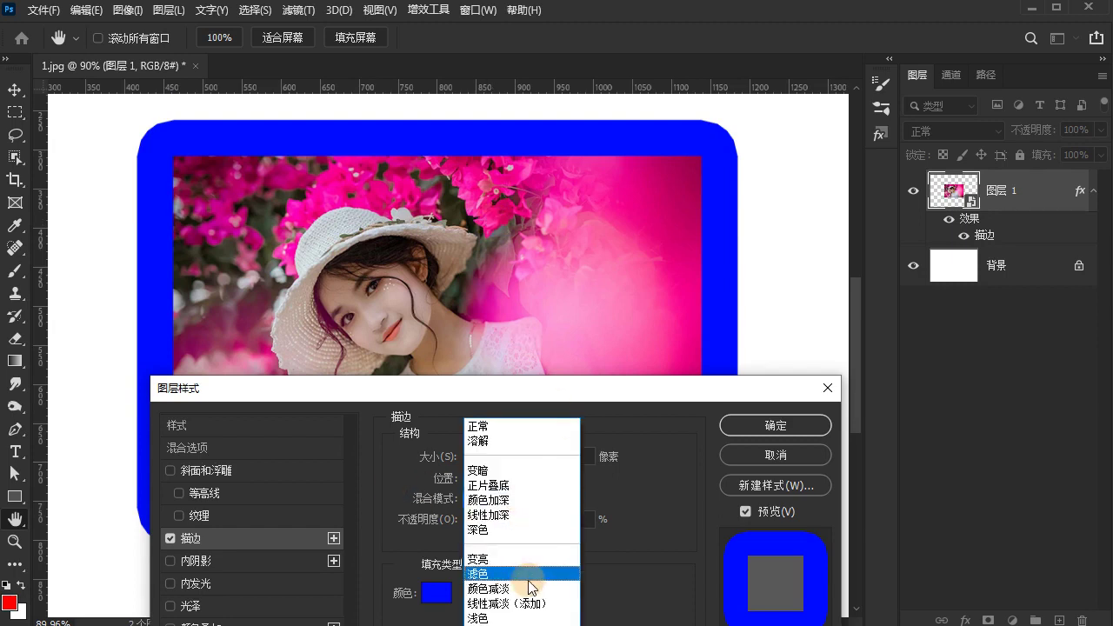
{"action": "left_click", "coordinate": [663, 499]}
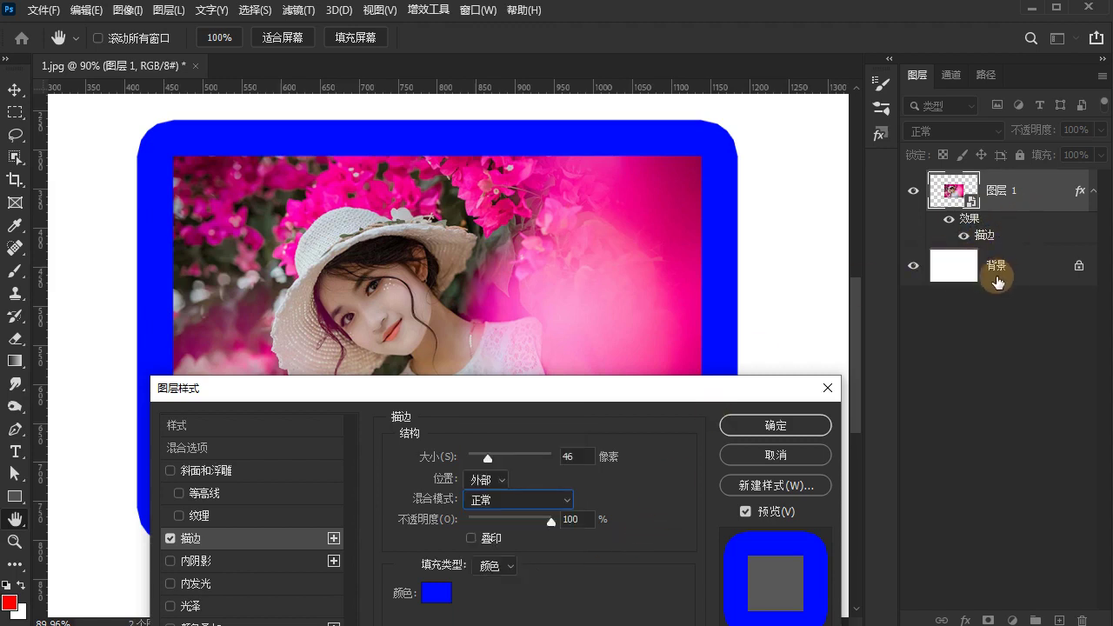
{"action": "left_click", "coordinate": [515, 499]}
{"action": "left_click", "coordinate": [623, 520]}
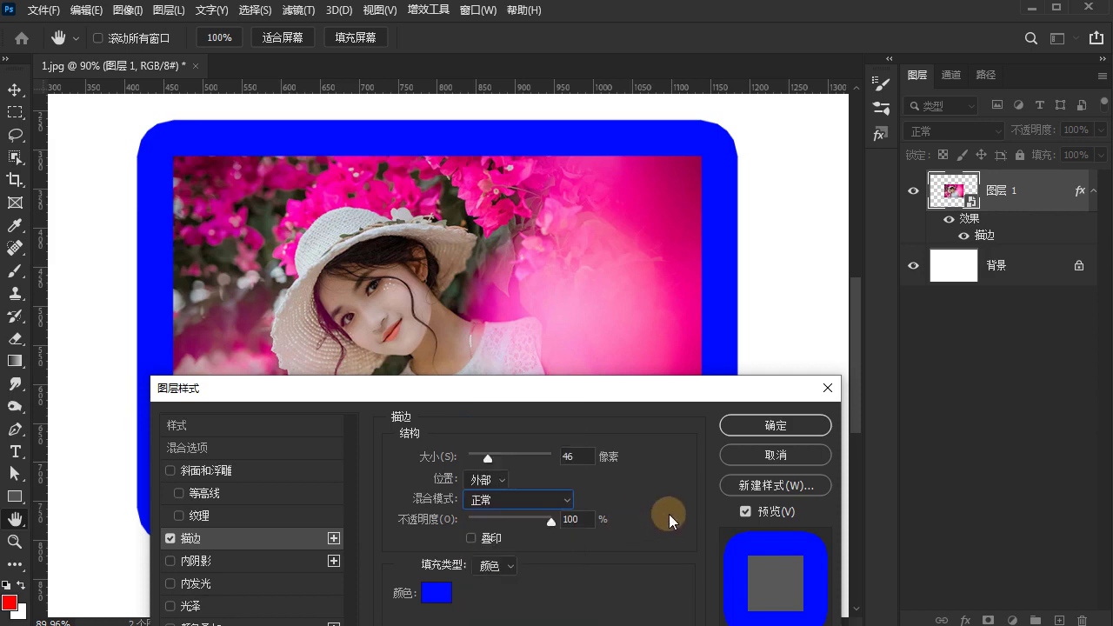
{"action": "left_click_drag", "start_coordinate": [549, 528], "coordinate": [496, 535]}
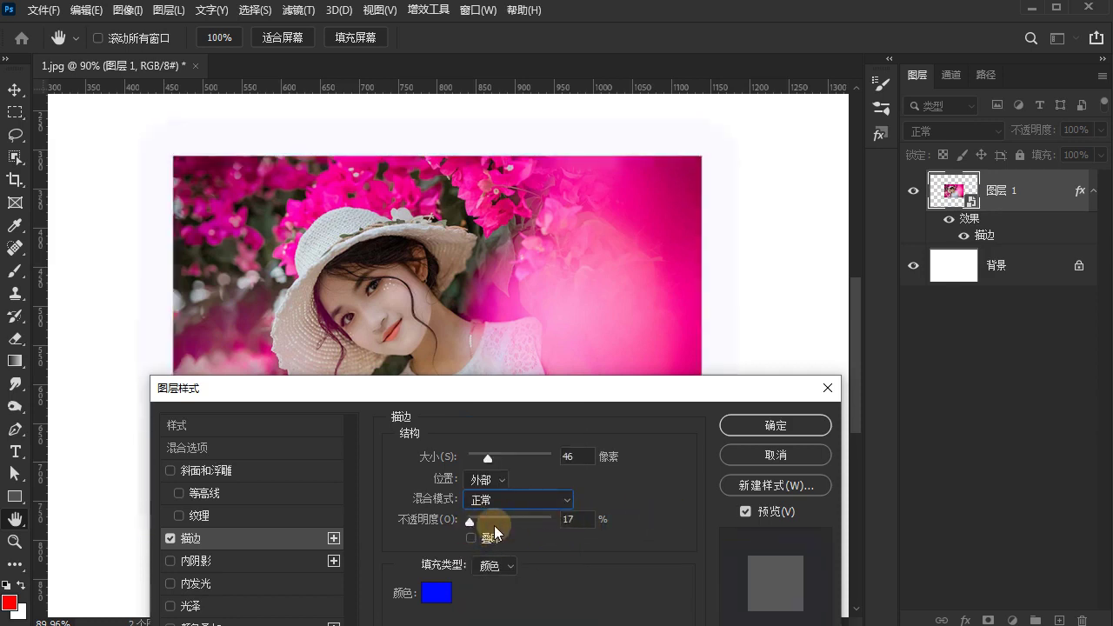
{"action": "left_click_drag", "start_coordinate": [496, 534], "coordinate": [556, 525]}
{"action": "left_click", "coordinate": [511, 566]}
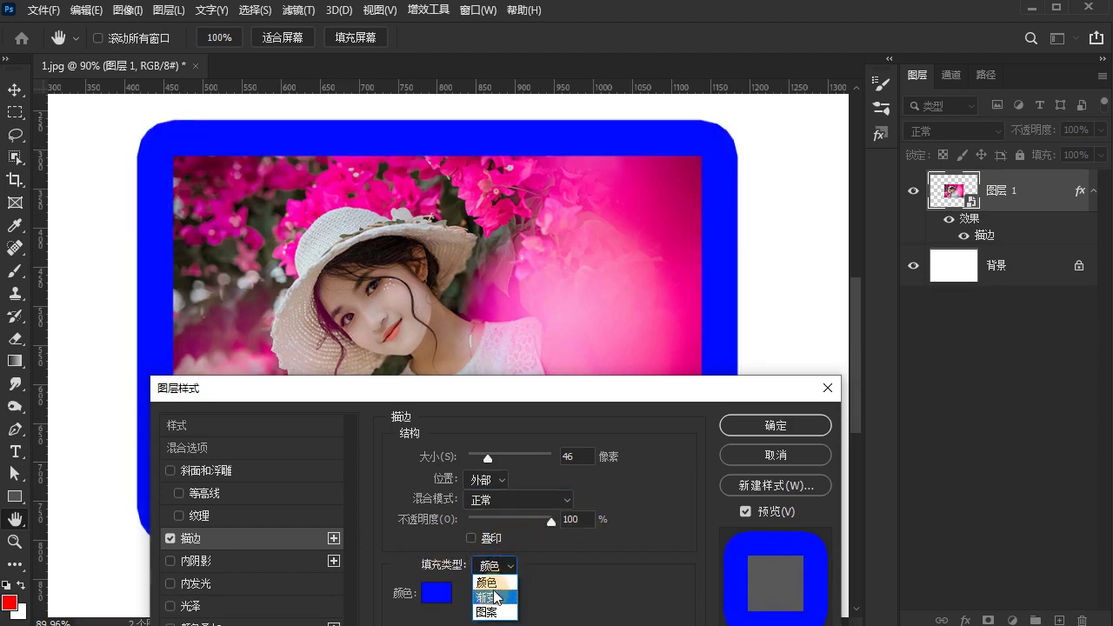
Switch the stroke fill type to a black-to-white gradient and inspect the result.
{"action": "left_click", "coordinate": [492, 597]}
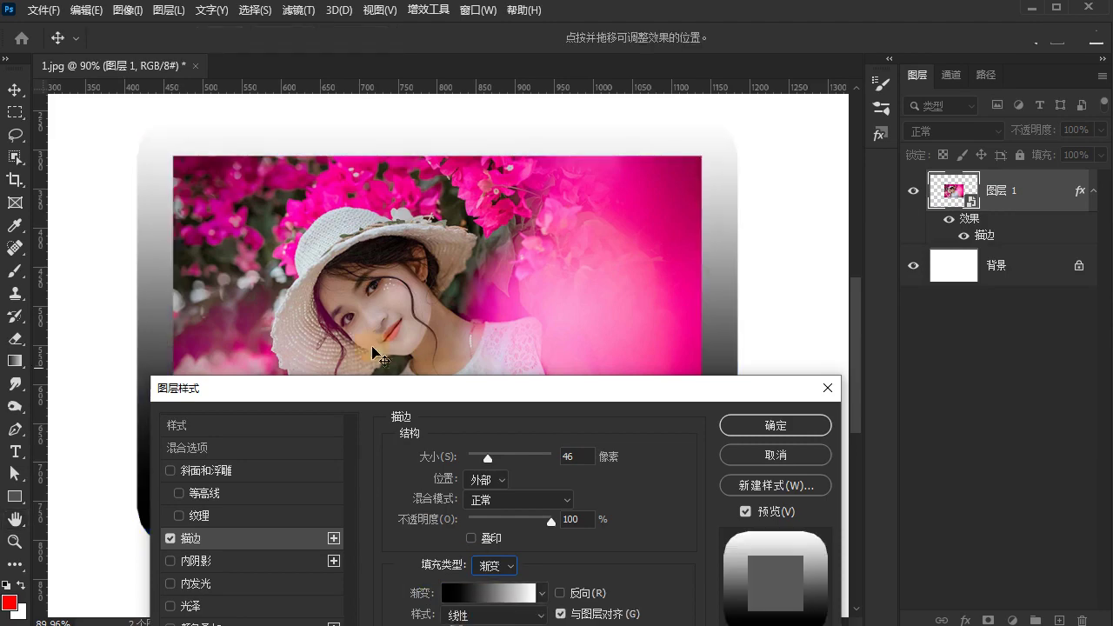
{"action": "left_click_drag", "start_coordinate": [624, 398], "coordinate": [698, 132]}
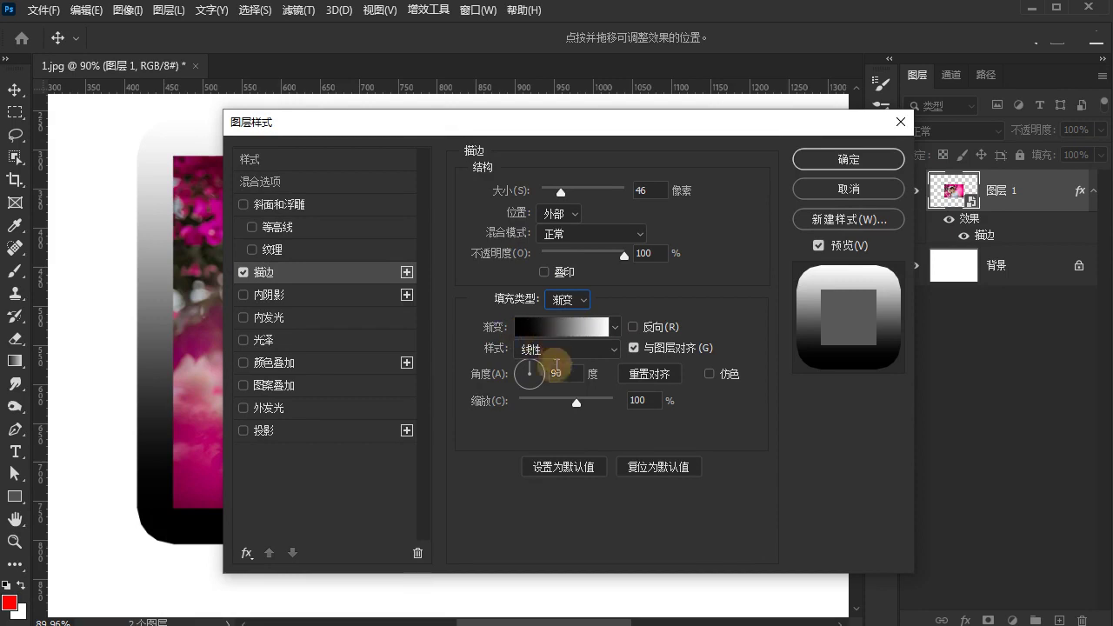
{"action": "left_click_drag", "start_coordinate": [611, 118], "coordinate": [571, 269]}
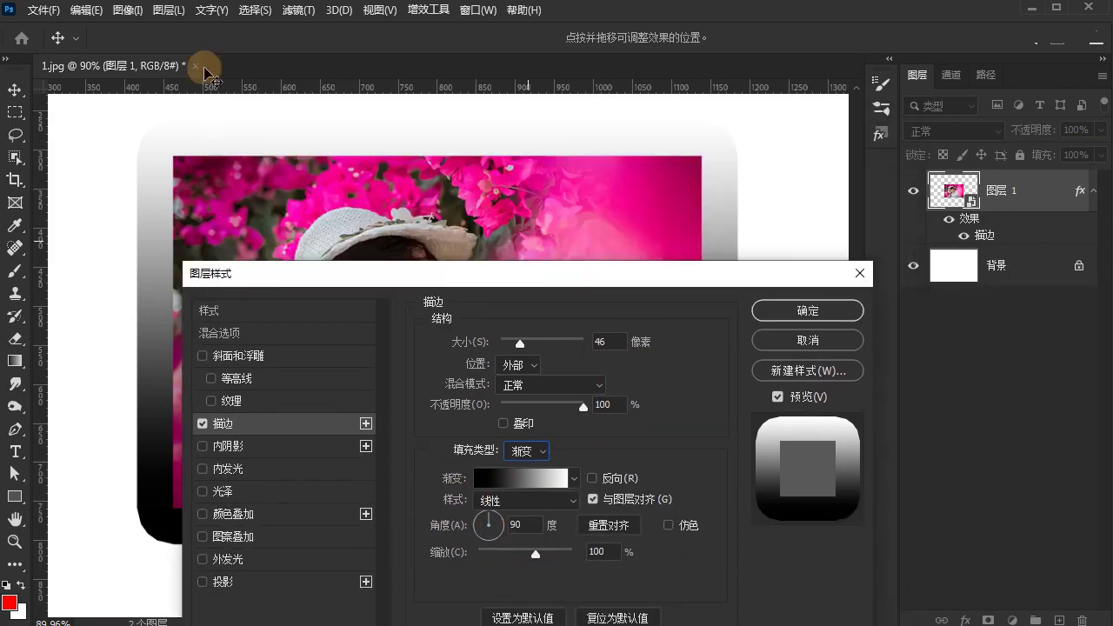
Change the stroke fill to the default diagonal-stripe pattern and view the patterned border.
{"action": "left_click", "coordinate": [521, 492]}
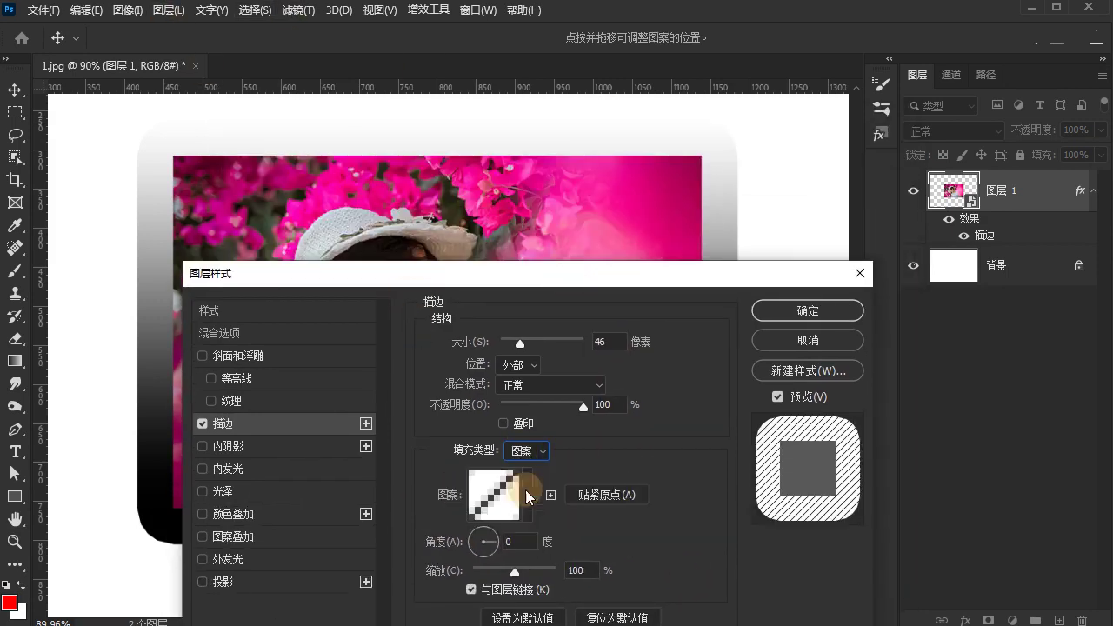
{"action": "mouse_move", "coordinate": [586, 268]}
{"action": "left_mouse_down"}
{"action": "mouse_move", "coordinate": [604, 215]}
{"action": "mouse_move", "coordinate": [795, 315]}
{"action": "left_mouse_up"}
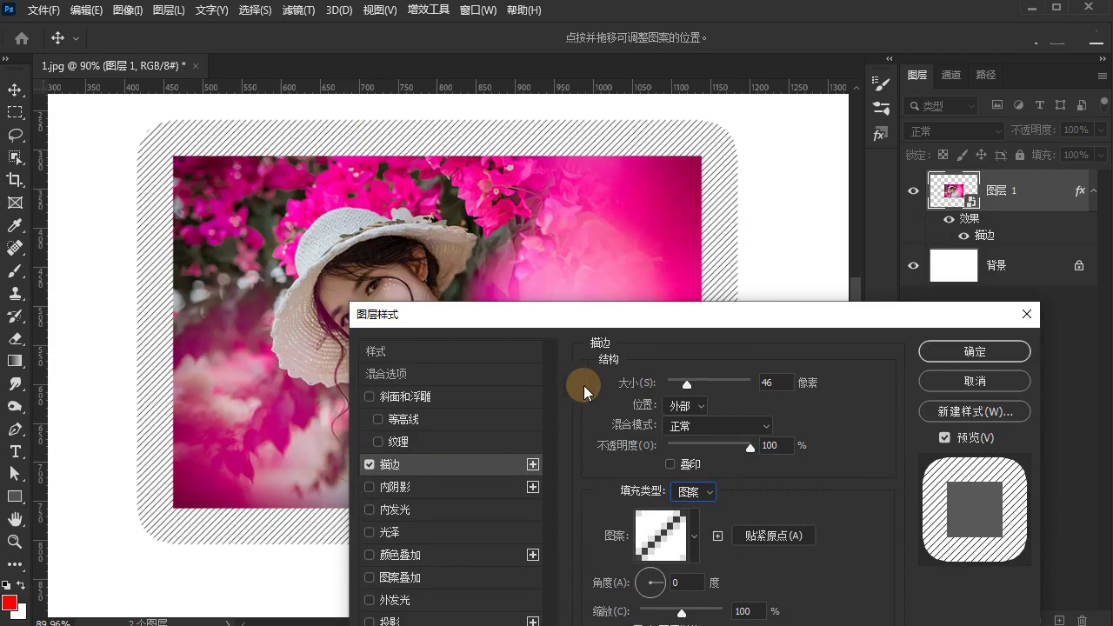
{"action": "left_click_drag", "start_coordinate": [741, 314], "coordinate": [665, 139]}
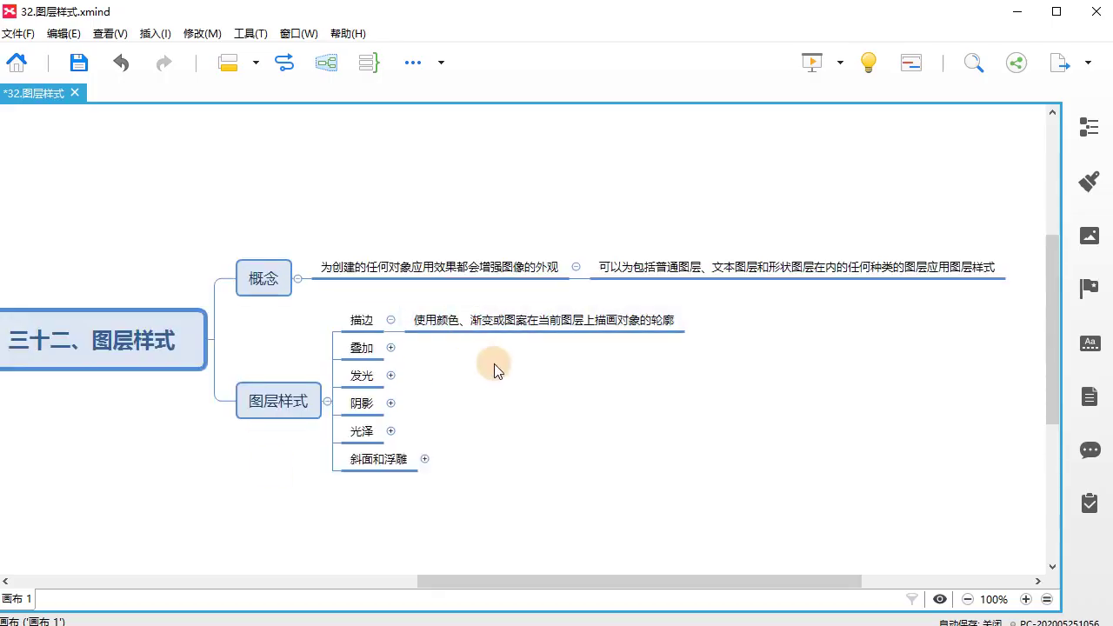
Review the Stroke node in XMind, then cancel Layer Style to keep the thin blue border.
{"action": "scroll", "coordinate": [634, 571], "scroll_direction": "down", "scroll_amount": 3}
{"action": "mouse_move", "coordinate": [596, 580]}
{"action": "left_mouse_down"}
{"action": "mouse_move", "coordinate": [550, 552]}
{"action": "mouse_move", "coordinate": [627, 577]}
{"action": "left_mouse_up"}
{"action": "scroll", "coordinate": [549, 552], "scroll_direction": "up", "scroll_amount": 5}
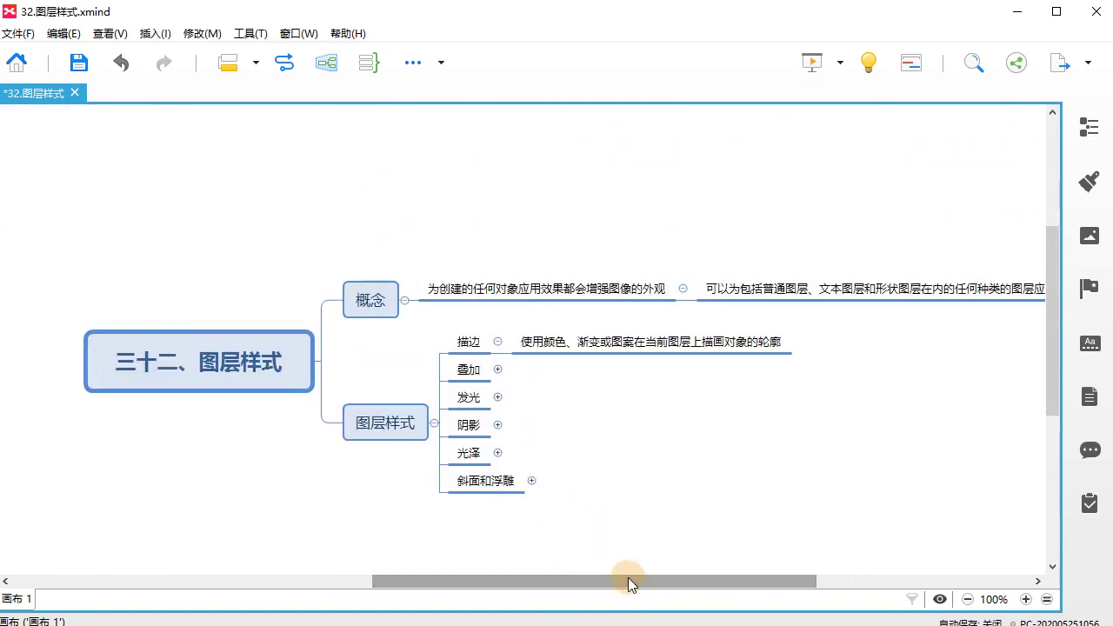
{"action": "key", "text": "alt+Tab"}
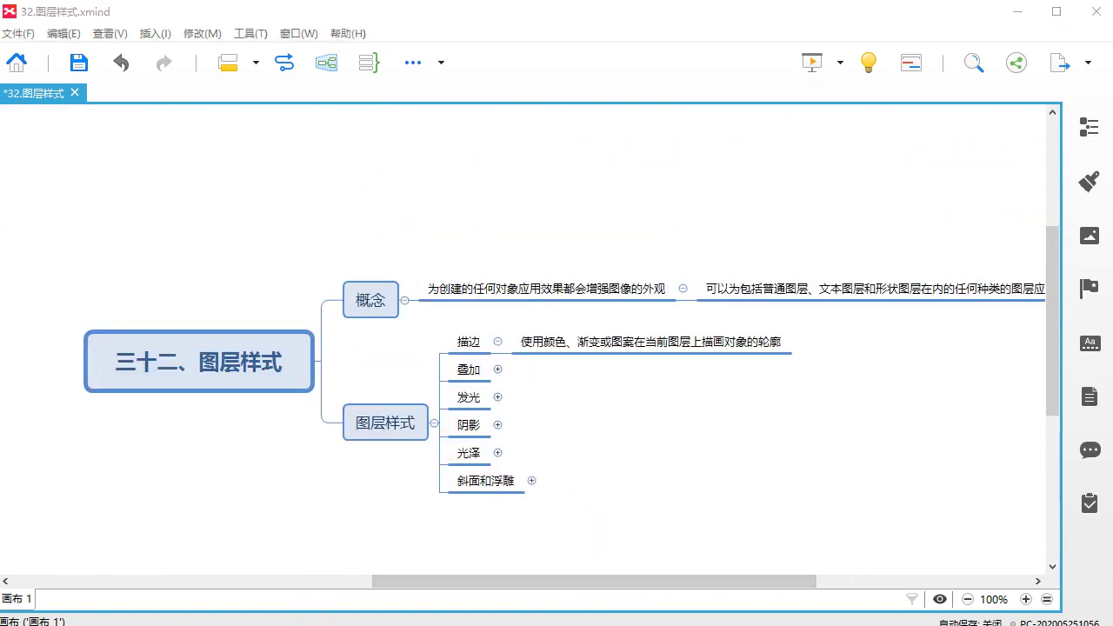
{"action": "left_click", "coordinate": [944, 213]}
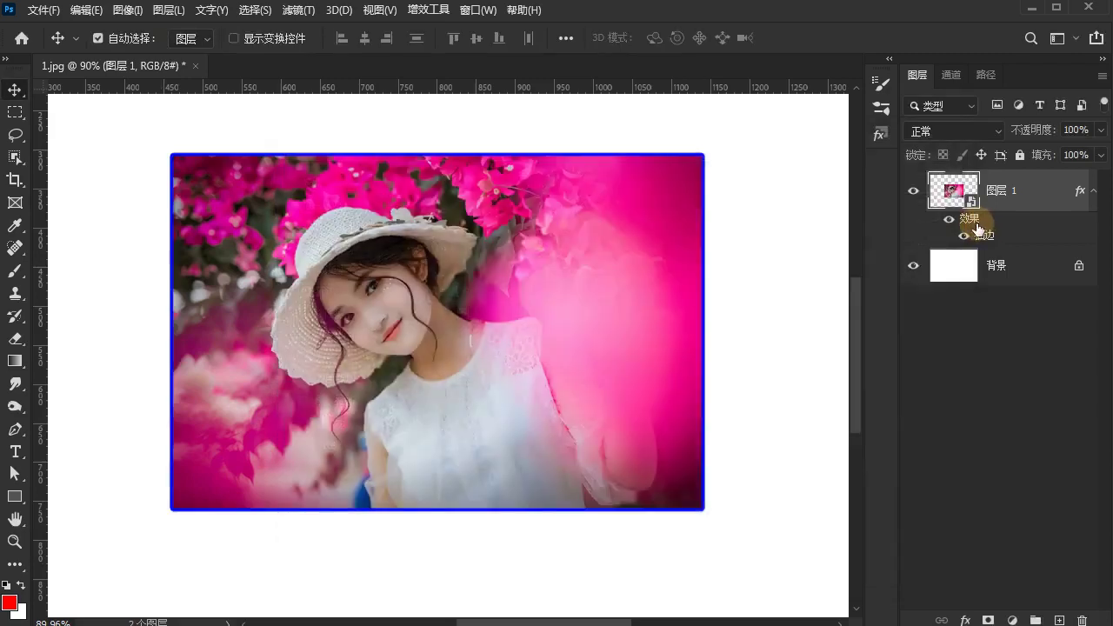